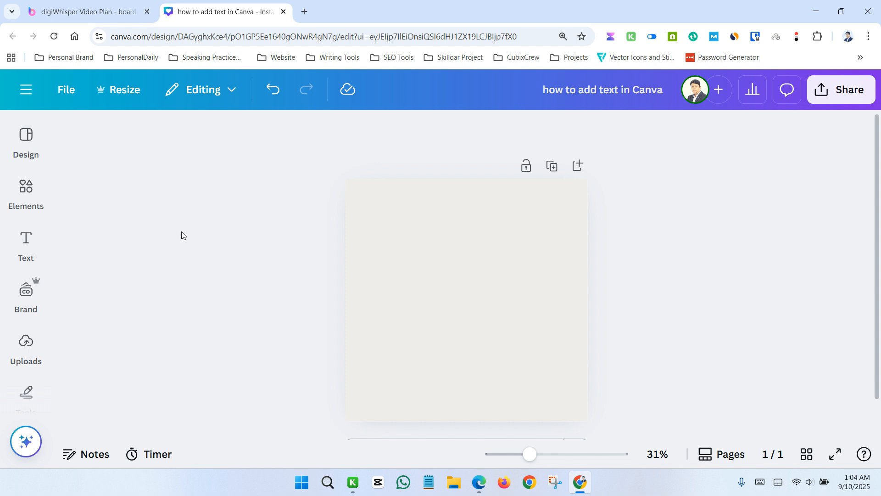
Step: Examine the available text options, including the Brand Kit title and the default heading, subheading and body text styles
{"action": "left_click", "coordinate": [36, 250]}
{"action": "left_click", "coordinate": [25, 241]}
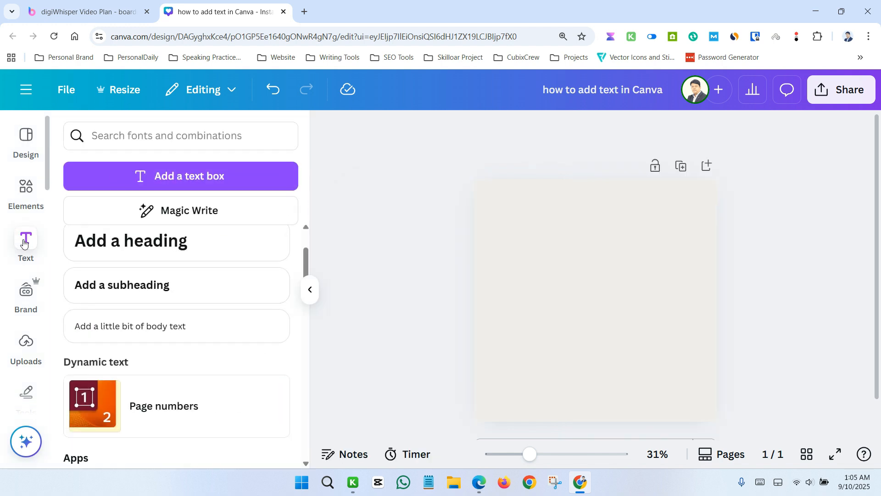
{"action": "scroll", "coordinate": [242, 273], "scroll_direction": "down", "scroll_amount": 5}
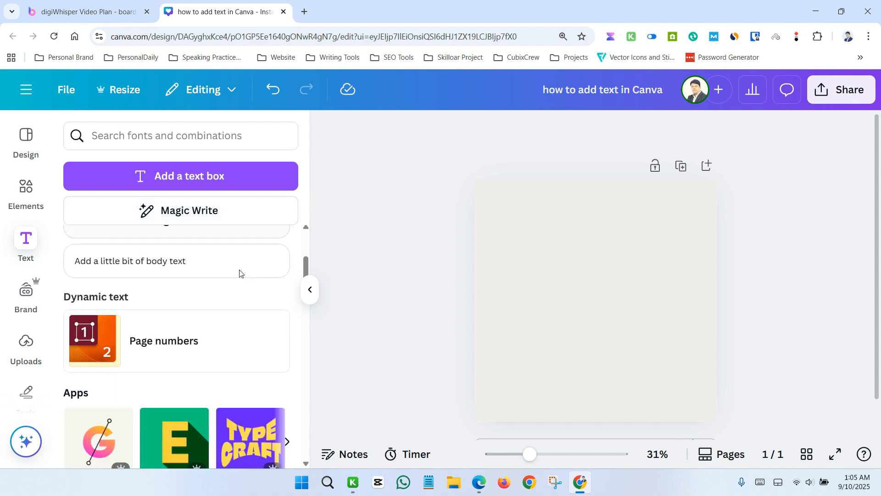
{"action": "scroll", "coordinate": [250, 276], "scroll_direction": "up", "scroll_amount": 5}
{"action": "scroll", "coordinate": [249, 285], "scroll_direction": "up", "scroll_amount": 3}
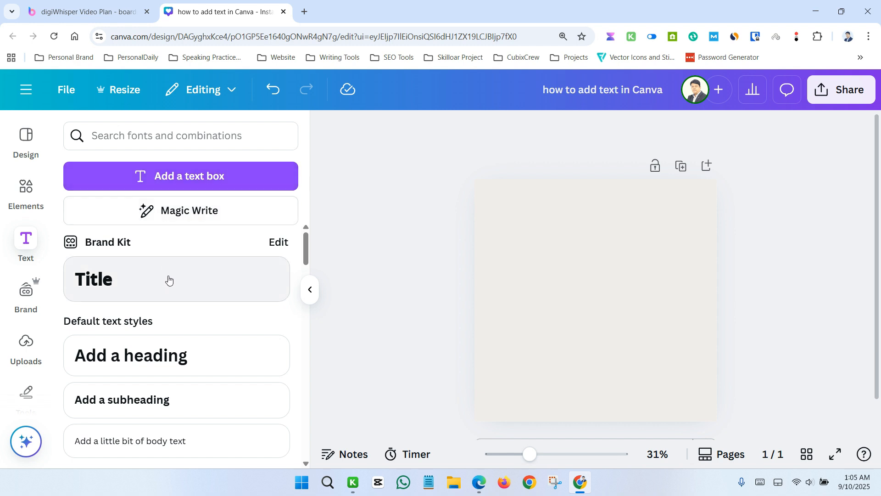
{"action": "scroll", "coordinate": [212, 252], "scroll_direction": "down", "scroll_amount": 2}
{"action": "scroll", "coordinate": [173, 257], "scroll_direction": "up", "scroll_amount": 1}
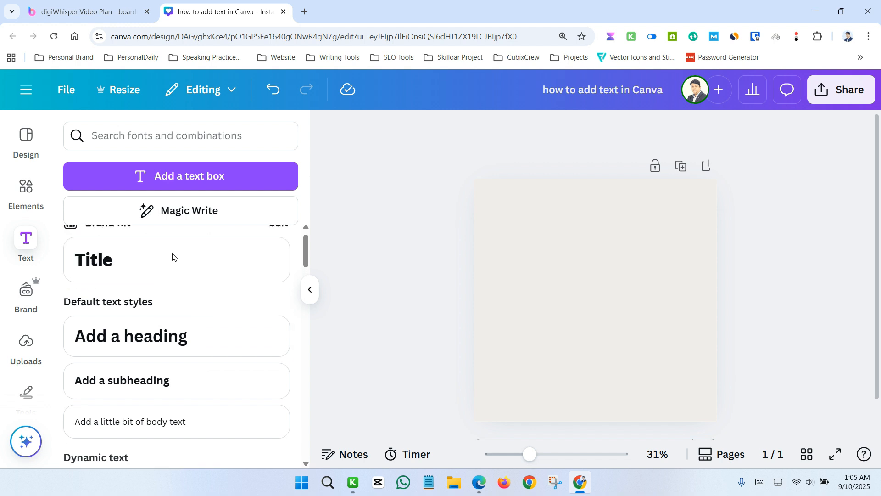
{"action": "scroll", "coordinate": [179, 309], "scroll_direction": "down", "scroll_amount": 2}
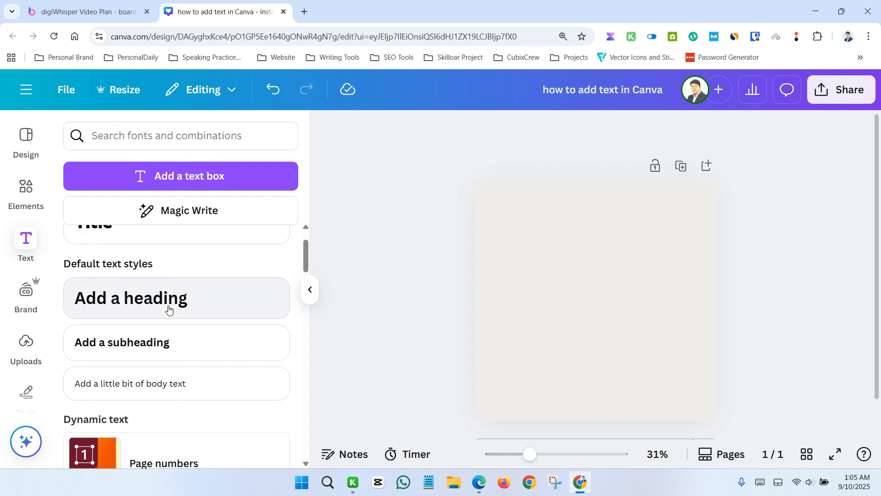
{"action": "scroll", "coordinate": [169, 343], "scroll_direction": "down", "scroll_amount": 2}
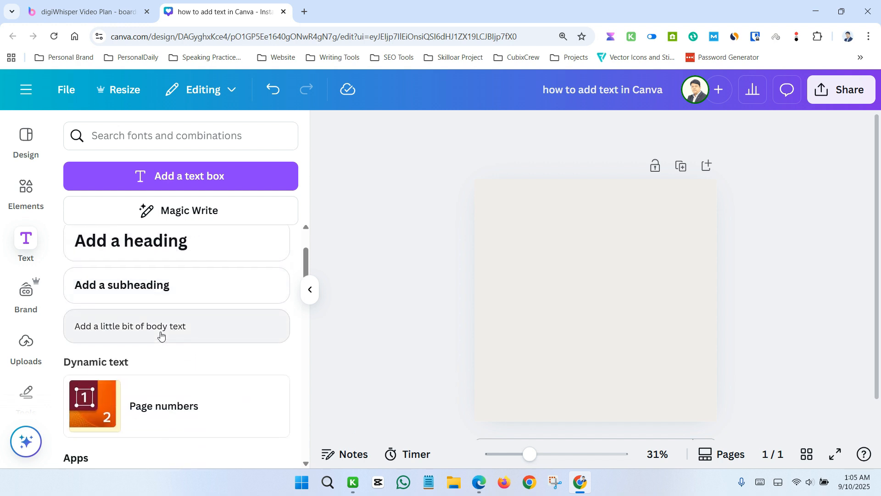
{"action": "scroll", "coordinate": [161, 334], "scroll_direction": "up", "scroll_amount": 2}
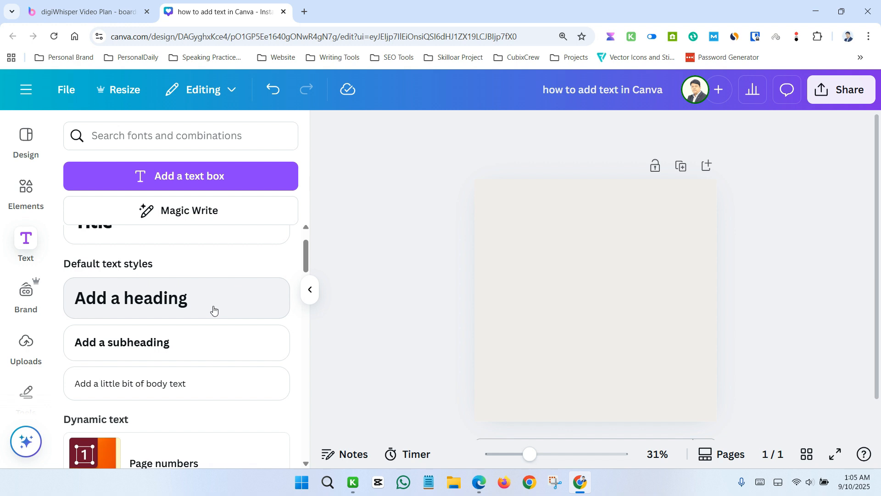
Step: Add the "player one" font combination to the blank page
{"action": "scroll", "coordinate": [214, 307], "scroll_direction": "down", "scroll_amount": 7}
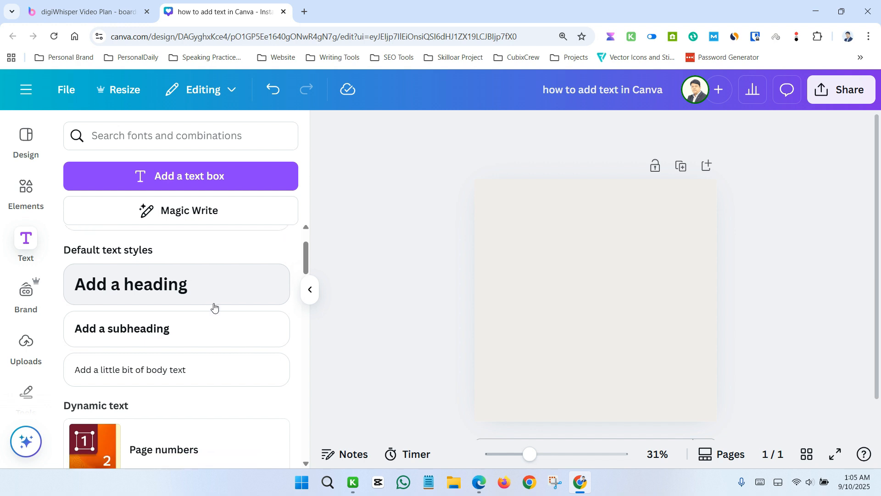
{"action": "scroll", "coordinate": [214, 306], "scroll_direction": "down", "scroll_amount": 3}
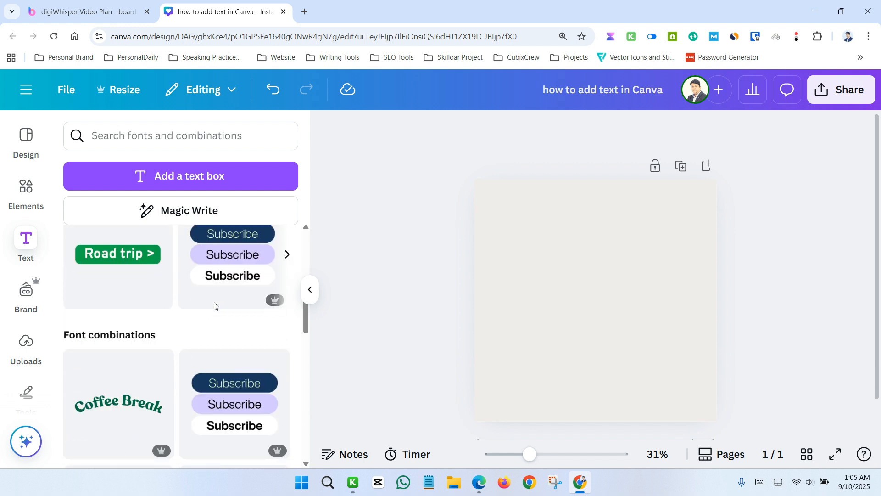
{"action": "scroll", "coordinate": [213, 307], "scroll_direction": "up", "scroll_amount": 1}
{"action": "scroll", "coordinate": [202, 303], "scroll_direction": "down", "scroll_amount": 3}
{"action": "scroll", "coordinate": [196, 300], "scroll_direction": "down", "scroll_amount": 2}
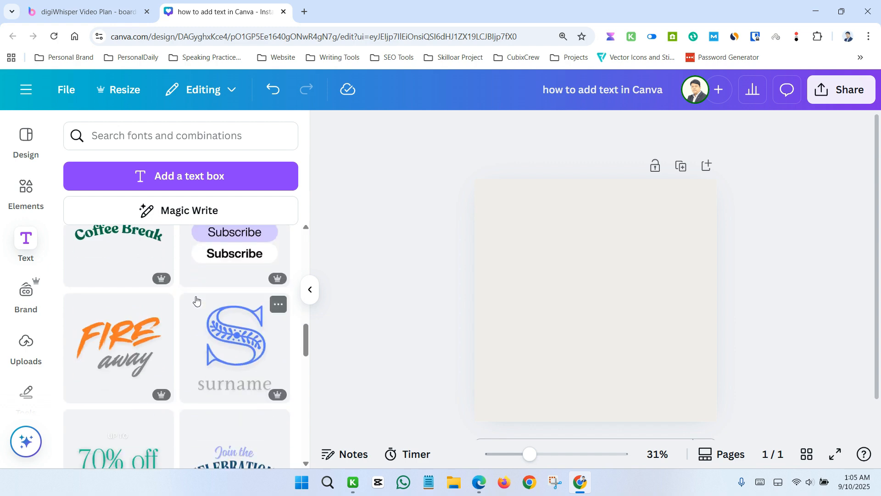
{"action": "scroll", "coordinate": [183, 321], "scroll_direction": "up", "scroll_amount": 2}
{"action": "scroll", "coordinate": [179, 331], "scroll_direction": "down", "scroll_amount": 2}
{"action": "scroll", "coordinate": [179, 330], "scroll_direction": "down", "scroll_amount": 2}
{"action": "scroll", "coordinate": [179, 331], "scroll_direction": "down", "scroll_amount": 3}
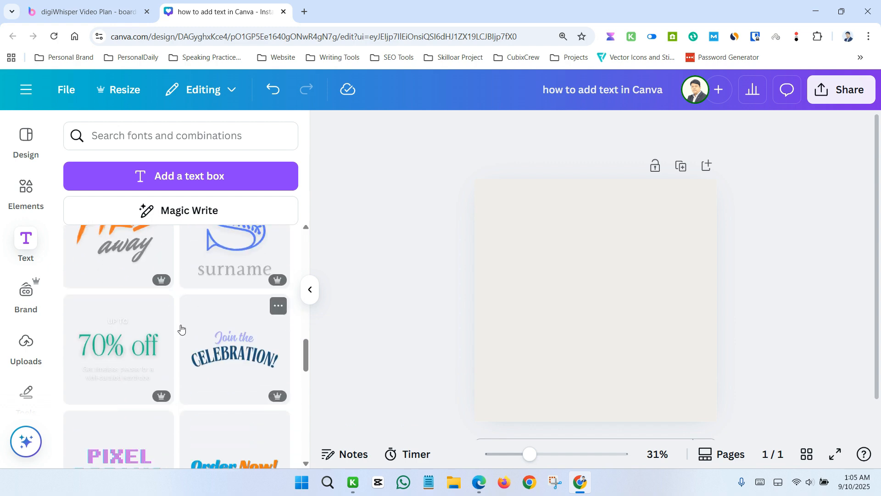
{"action": "scroll", "coordinate": [214, 327], "scroll_direction": "down", "scroll_amount": 2}
{"action": "scroll", "coordinate": [214, 328], "scroll_direction": "down", "scroll_amount": 8}
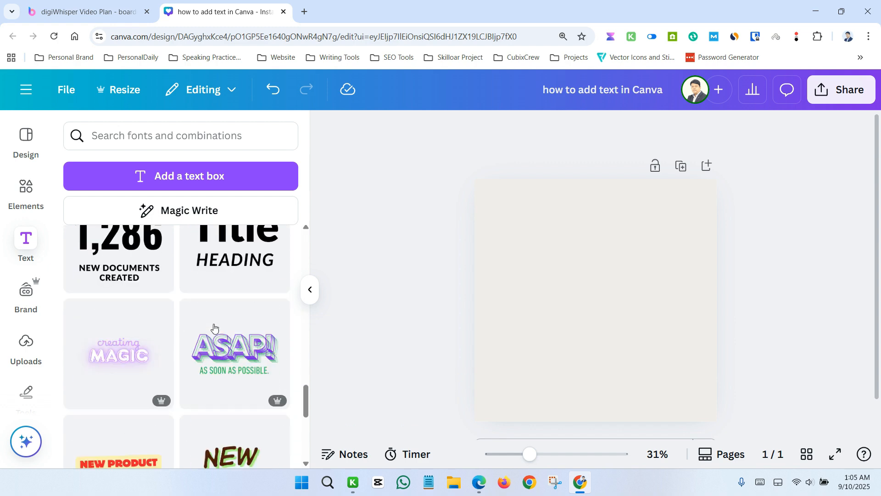
{"action": "scroll", "coordinate": [214, 327], "scroll_direction": "down", "scroll_amount": 7}
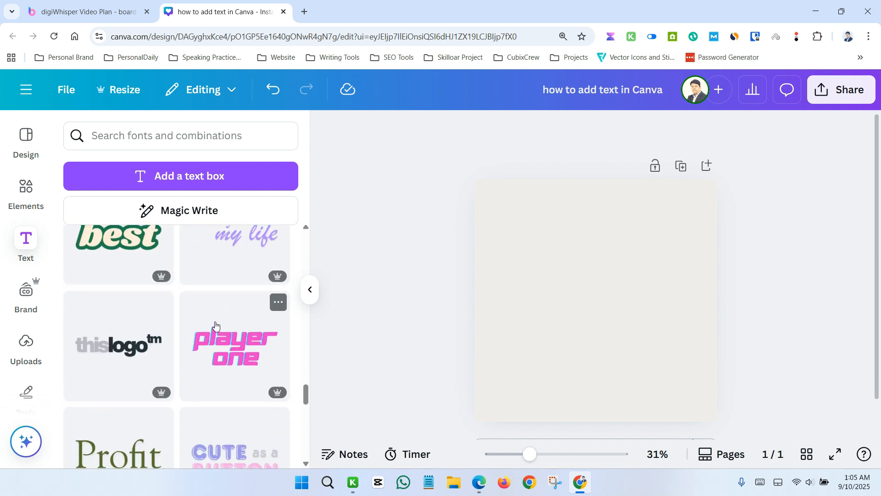
{"action": "scroll", "coordinate": [218, 326], "scroll_direction": "down", "scroll_amount": 3}
{"action": "scroll", "coordinate": [219, 325], "scroll_direction": "up", "scroll_amount": 3}
{"action": "left_click", "coordinate": [235, 340]}
{"action": "left_click", "coordinate": [783, 292]}
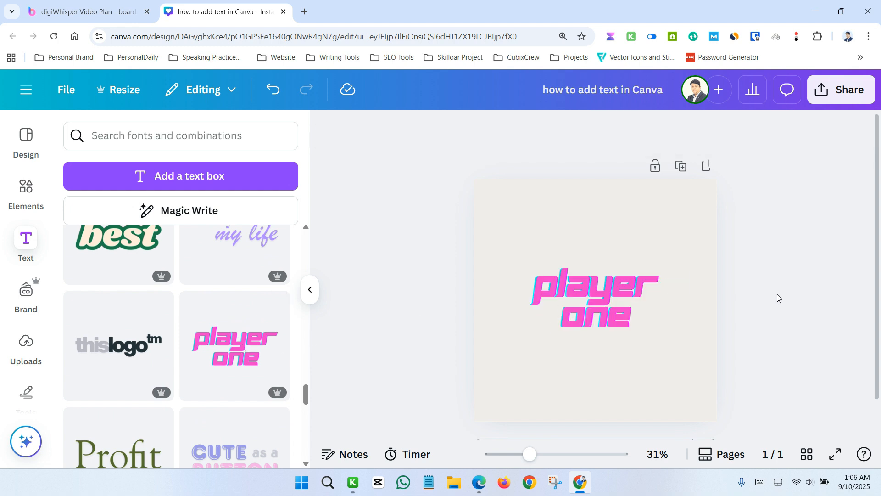
Step: Replace the "player one" wording with "digiwhisper" and resize the text to 122 so it fits on one line
{"action": "left_click", "coordinate": [591, 288]}
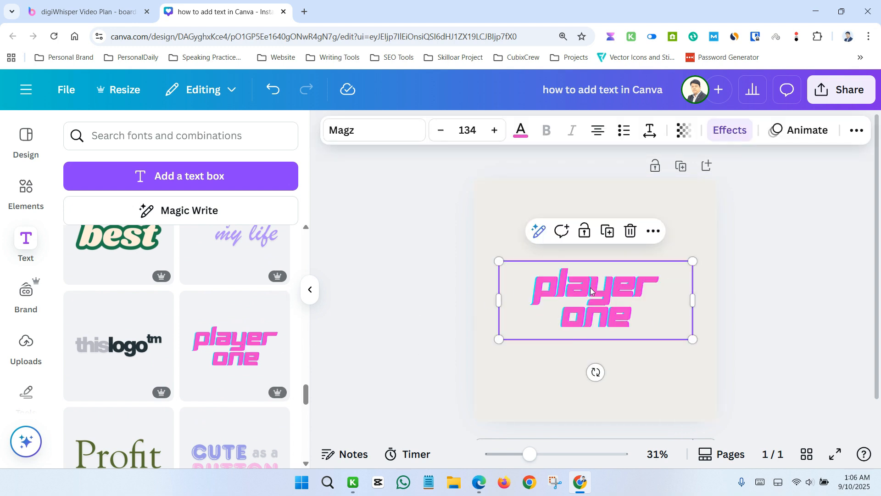
{"action": "key", "text": "ctrl+a"}
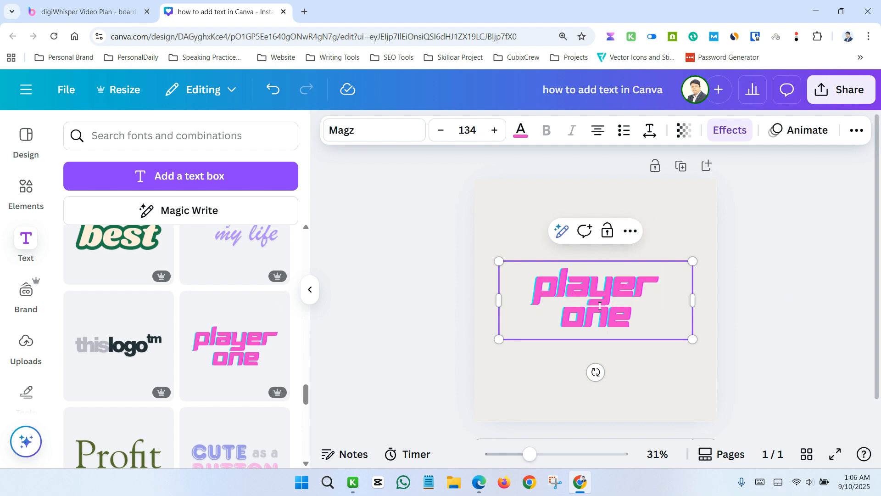
{"action": "key", "text": "ctrl+a"}
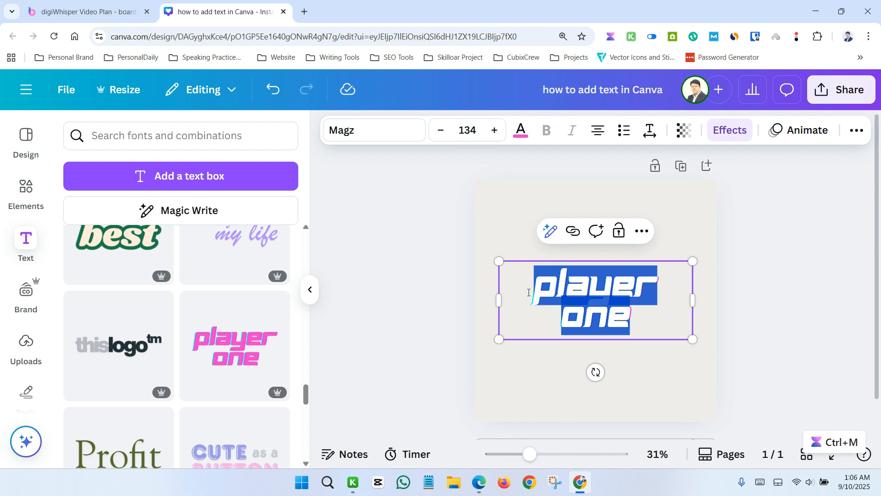
{"action": "type", "text": "digiw"}
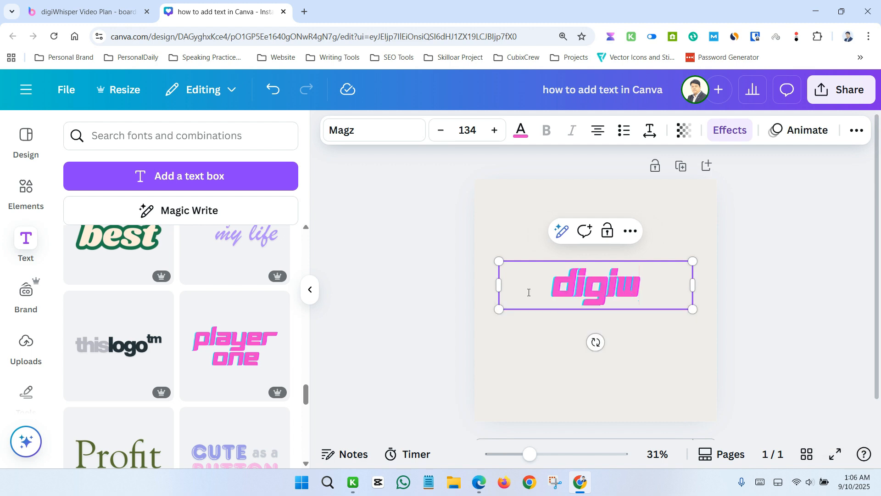
{"action": "type", "text": "hisper"}
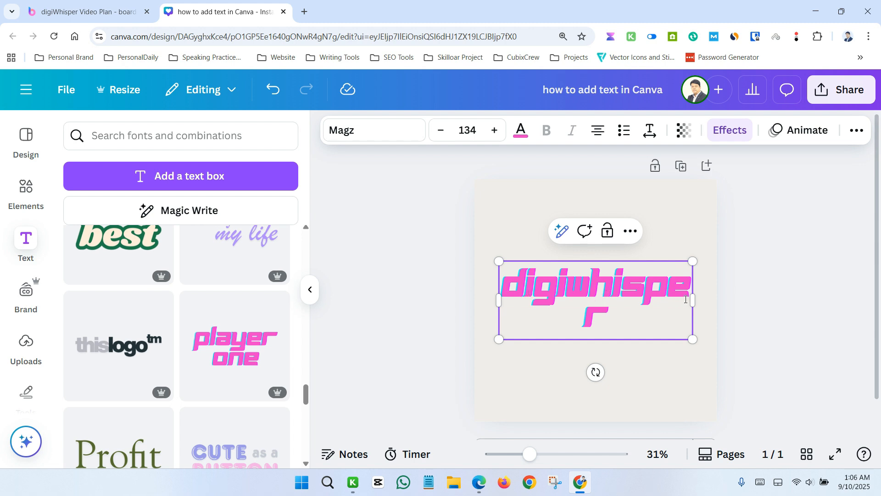
{"action": "mouse_move", "coordinate": [693, 299]}
{"action": "left_mouse_down"}
{"action": "mouse_move", "coordinate": [736, 289]}
{"action": "mouse_move", "coordinate": [713, 287]}
{"action": "mouse_move", "coordinate": [693, 304]}
{"action": "left_mouse_up"}
{"action": "left_click", "coordinate": [725, 315]}
Step: Delete the "digiwhisper" text from the page
{"action": "left_click", "coordinate": [598, 291]}
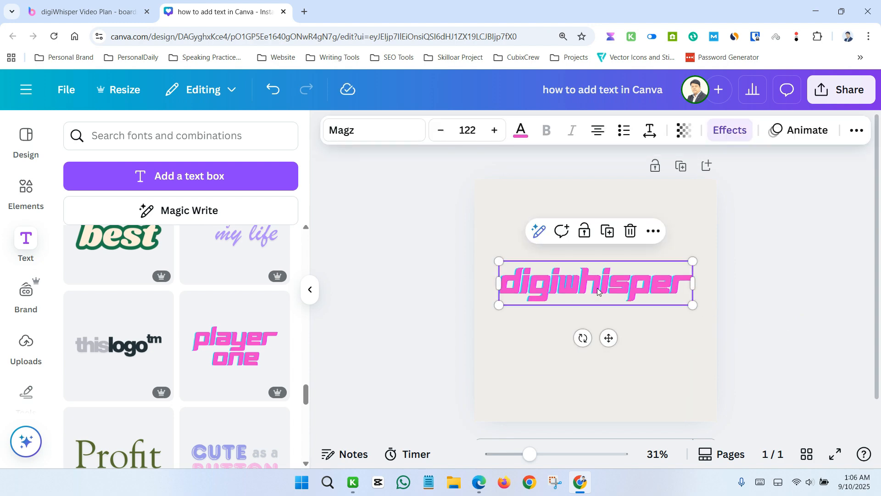
{"action": "key", "text": "Delete"}
Step: Add a plain text box to the page and replace its placeholder with "MY FIRST DESIGN"
{"action": "scroll", "coordinate": [170, 296], "scroll_direction": "up", "scroll_amount": 5}
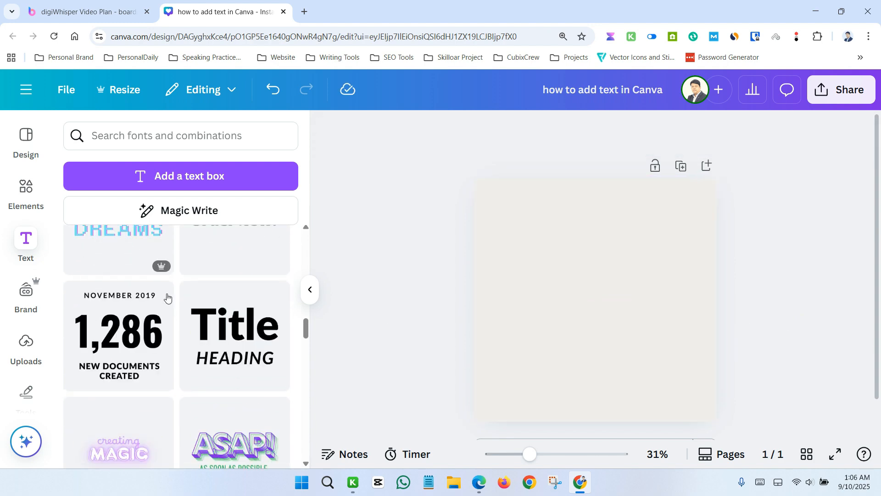
{"action": "scroll", "coordinate": [167, 297], "scroll_direction": "up", "scroll_amount": 8}
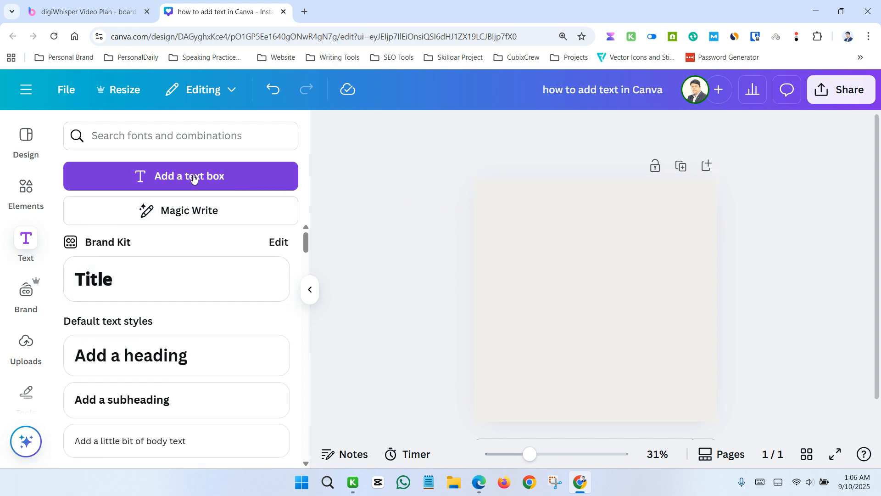
{"action": "left_click", "coordinate": [194, 178]}
{"action": "left_click", "coordinate": [747, 317]}
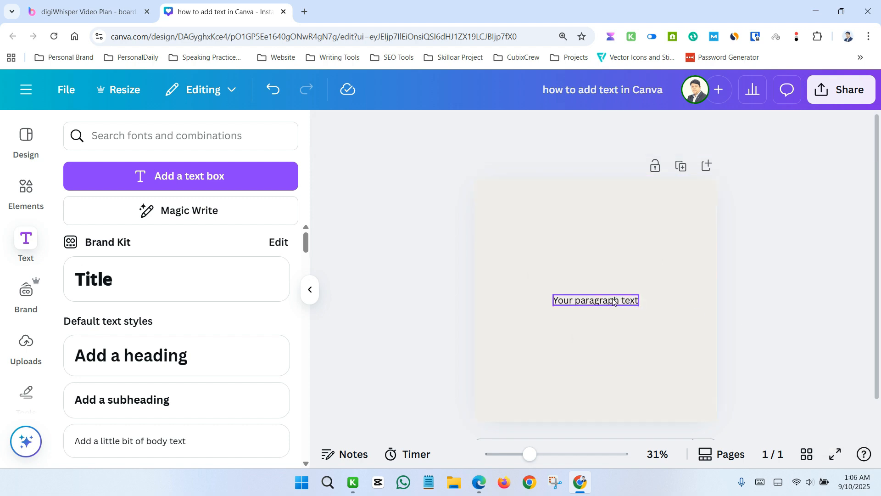
{"action": "double_click", "coordinate": [614, 301]}
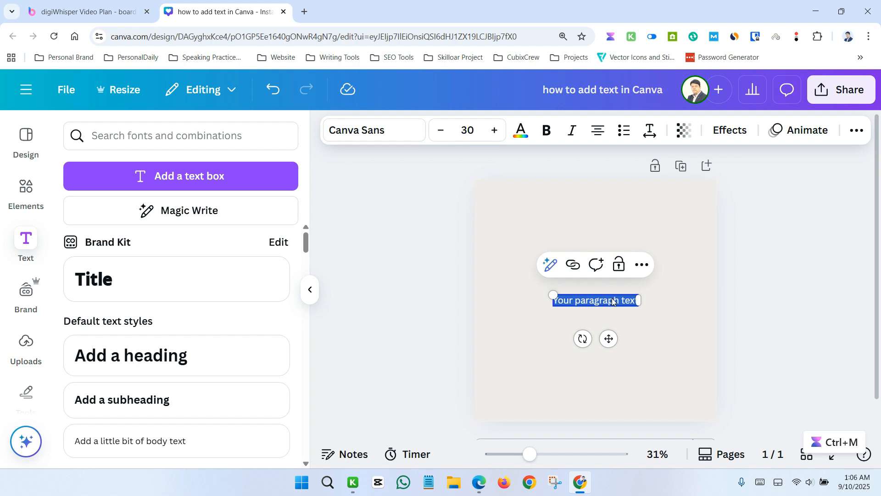
{"action": "type", "text": "MY F"}
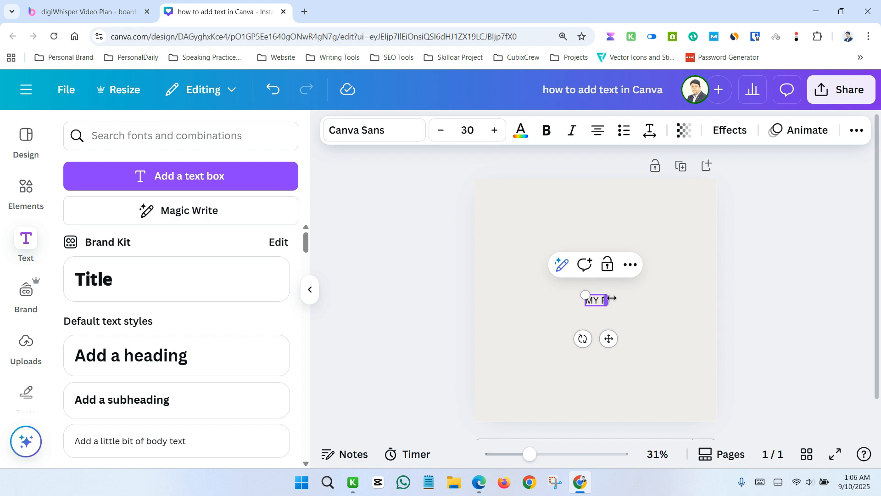
{"action": "type", "text": "IRST"}
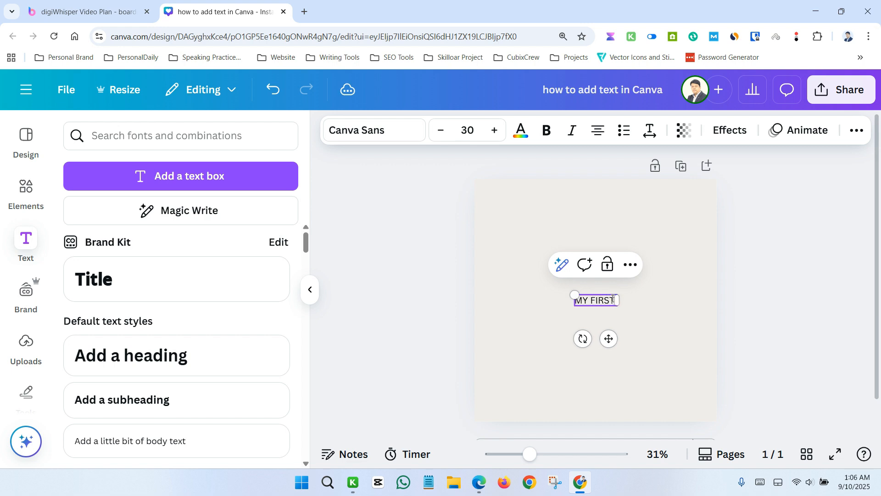
{"action": "type", "text": " DESIGN"}
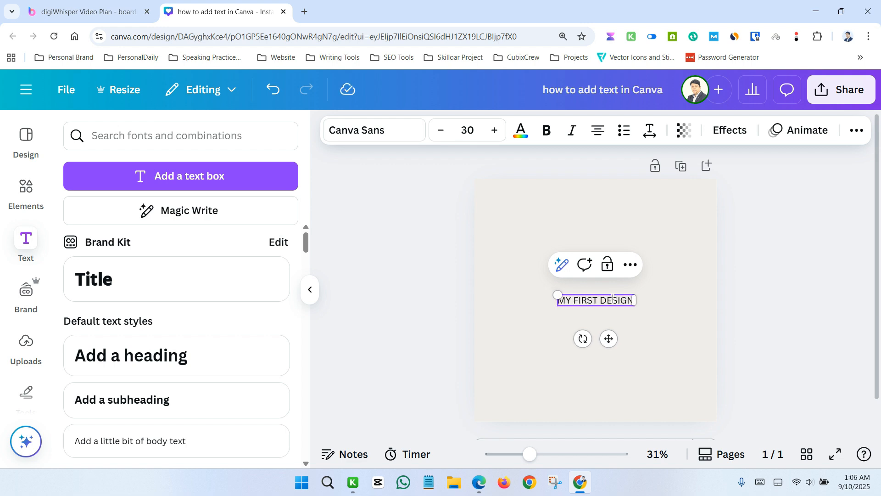
{"action": "left_click", "coordinate": [757, 301]}
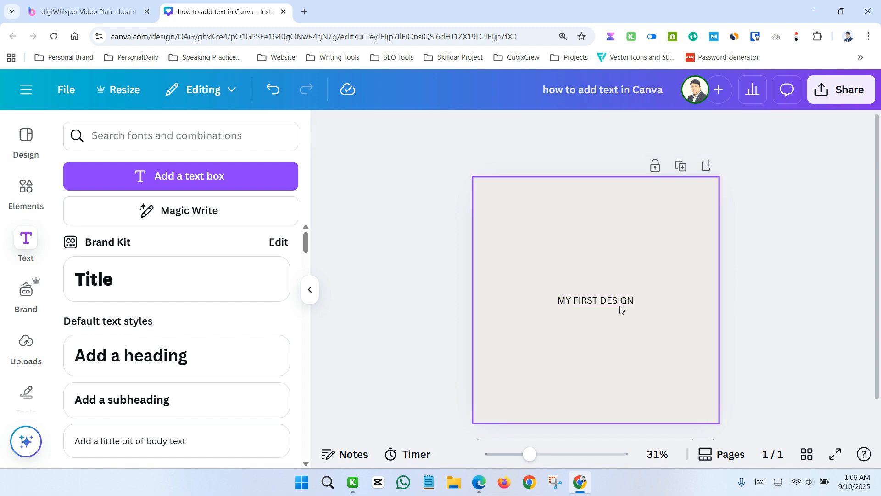
Step: Browse the font list for the whole "MY FIRST DESIGN" text and set its font to Magnolia Script
{"action": "double_click", "coordinate": [616, 302]}
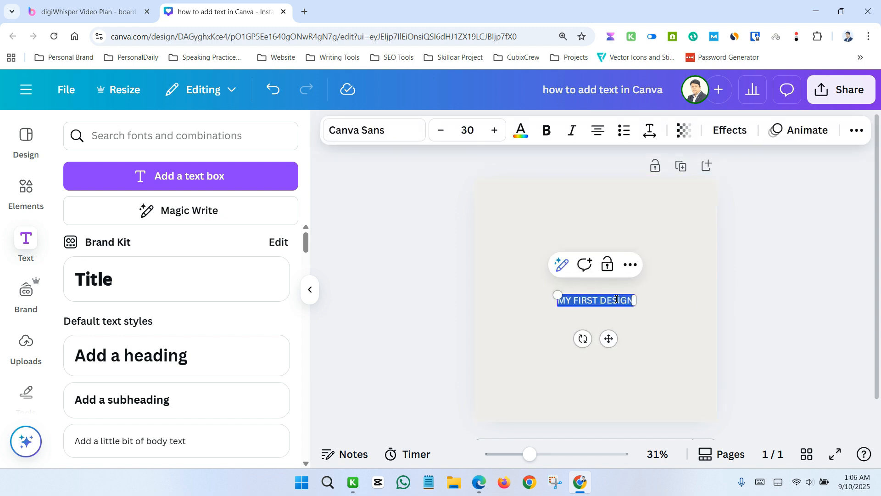
{"action": "left_click", "coordinate": [372, 133]}
{"action": "scroll", "coordinate": [203, 322], "scroll_direction": "down", "scroll_amount": 10}
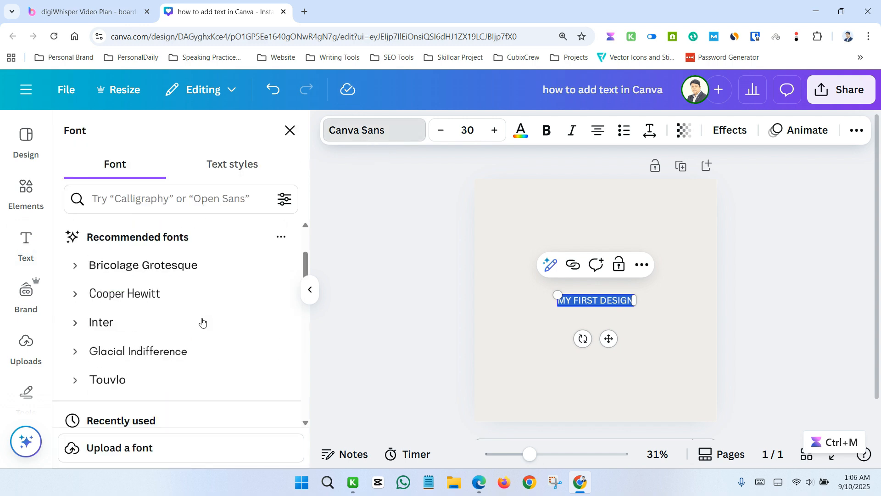
{"action": "scroll", "coordinate": [212, 341], "scroll_direction": "down", "scroll_amount": 10}
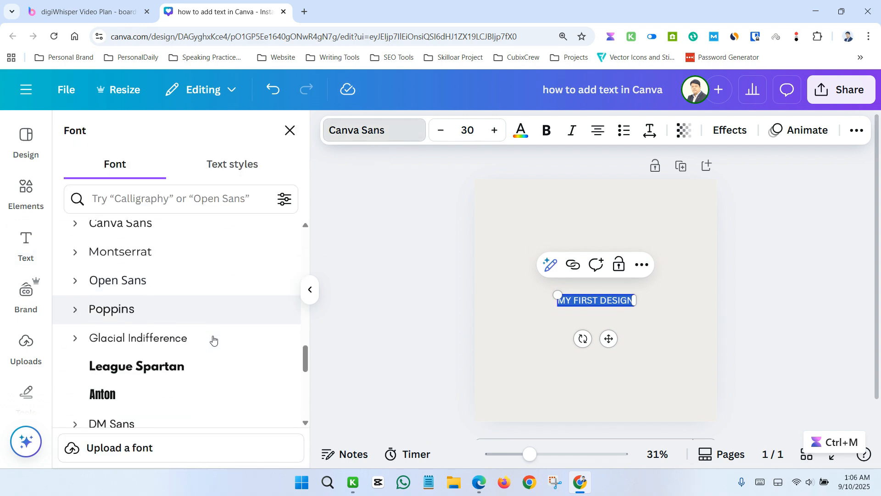
{"action": "scroll", "coordinate": [215, 339], "scroll_direction": "down", "scroll_amount": 10}
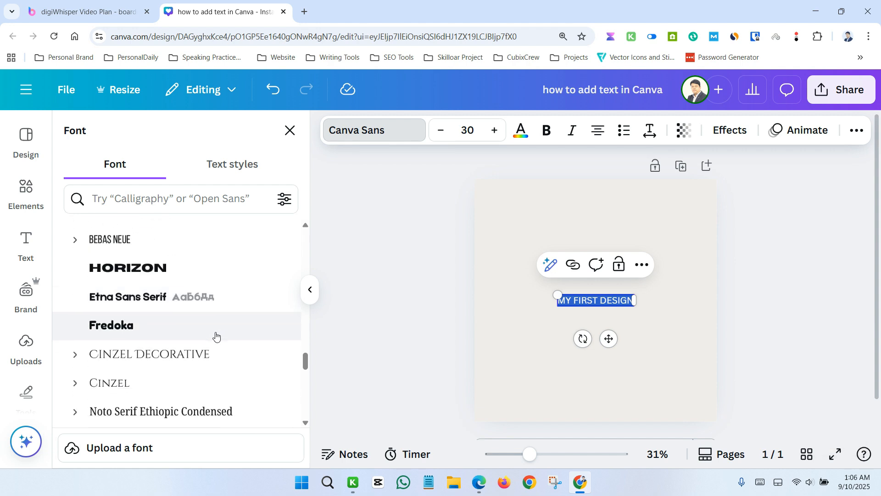
{"action": "scroll", "coordinate": [216, 341], "scroll_direction": "down", "scroll_amount": 10}
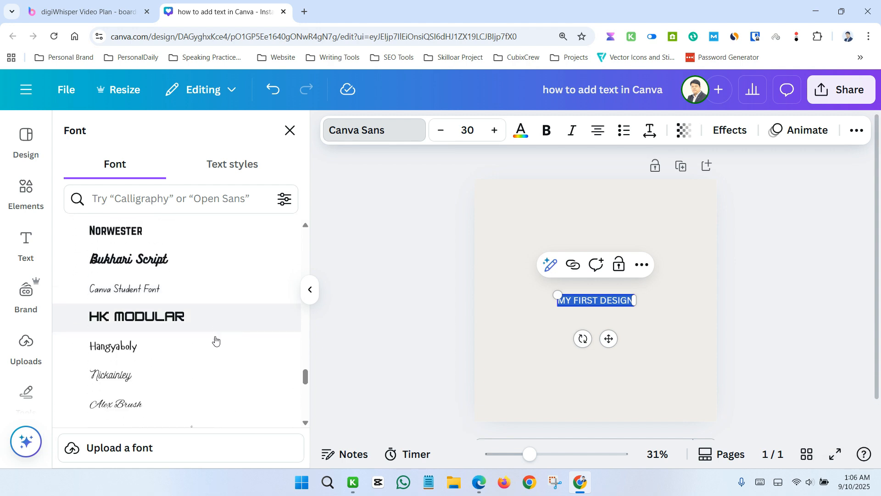
{"action": "scroll", "coordinate": [215, 340], "scroll_direction": "down", "scroll_amount": 10}
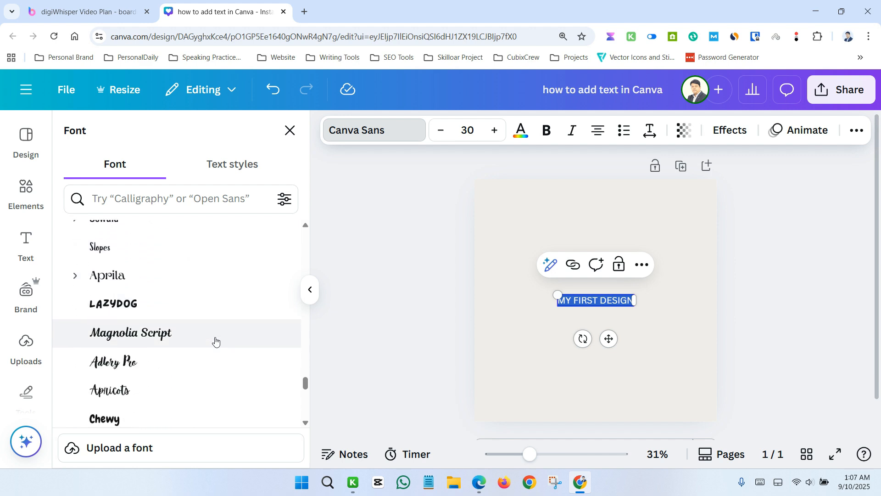
{"action": "scroll", "coordinate": [216, 340], "scroll_direction": "down", "scroll_amount": 5}
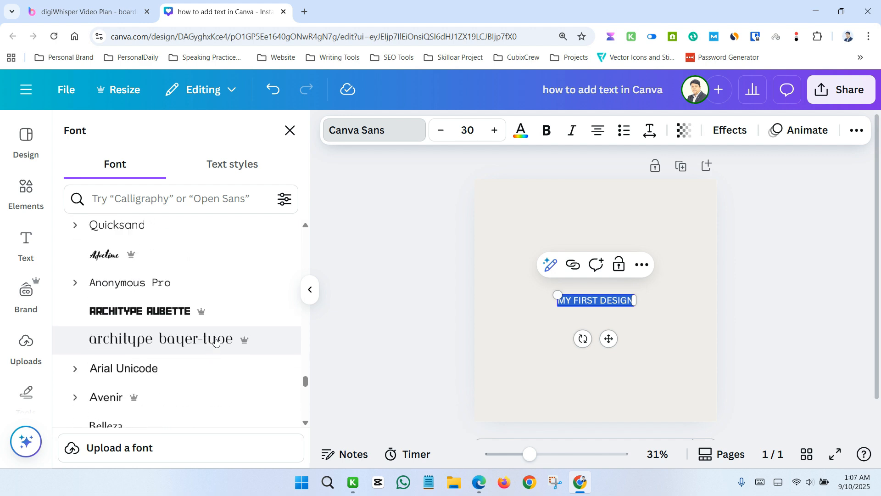
{"action": "scroll", "coordinate": [165, 312], "scroll_direction": "up", "scroll_amount": 1}
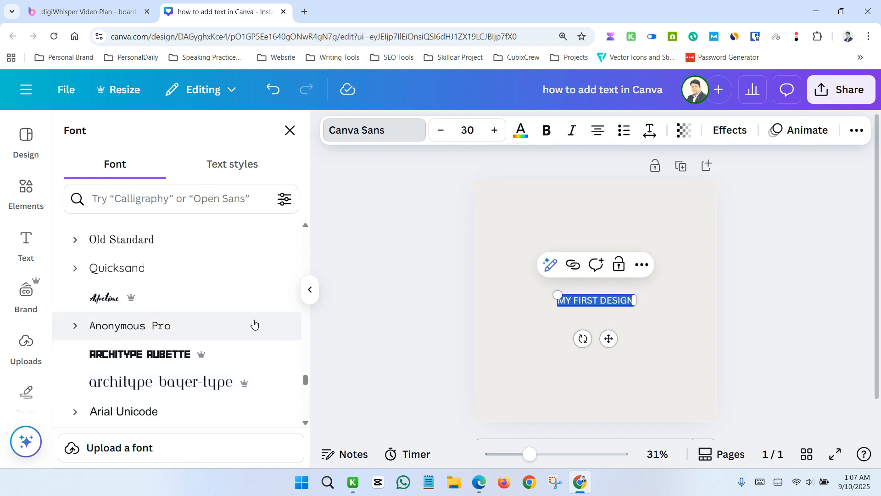
{"action": "scroll", "coordinate": [250, 324], "scroll_direction": "up", "scroll_amount": 8}
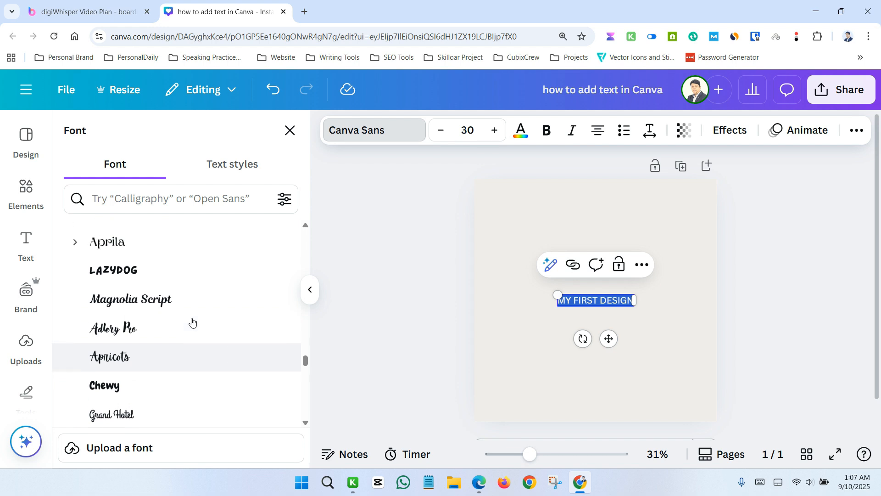
{"action": "left_click", "coordinate": [167, 327]}
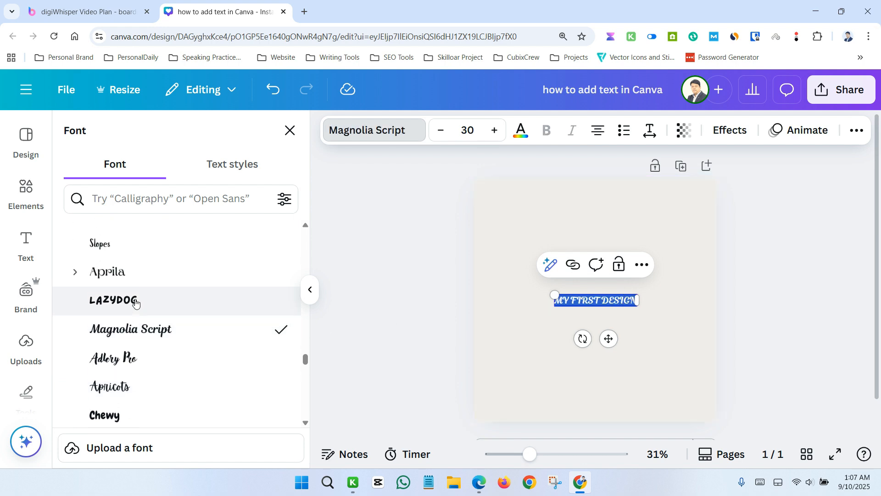
Step: Set the font of the "MY FIRST DESIGN" text to Gagalin and close the font list
{"action": "scroll", "coordinate": [135, 302], "scroll_direction": "up", "scroll_amount": 8}
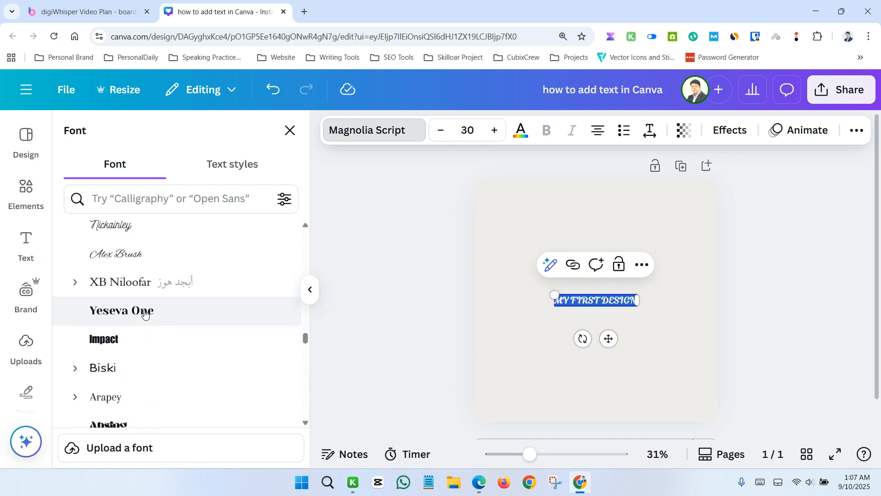
{"action": "scroll", "coordinate": [145, 314], "scroll_direction": "up", "scroll_amount": 5}
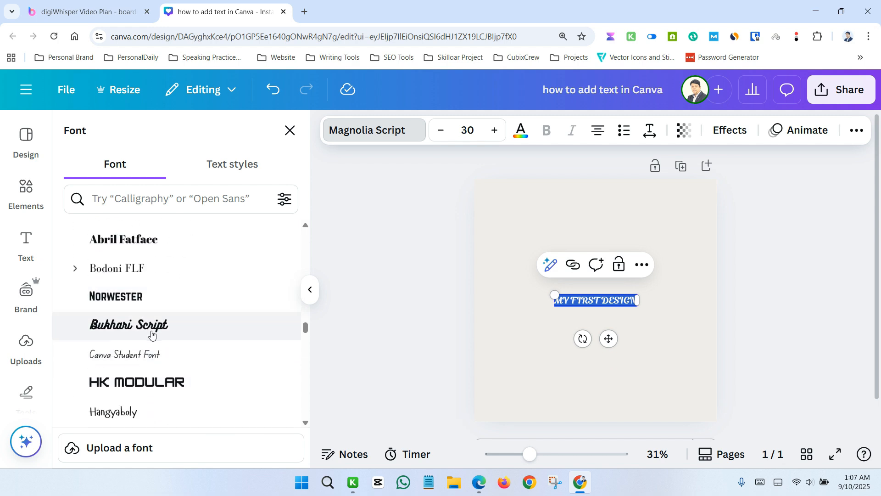
{"action": "scroll", "coordinate": [152, 334], "scroll_direction": "up", "scroll_amount": 10}
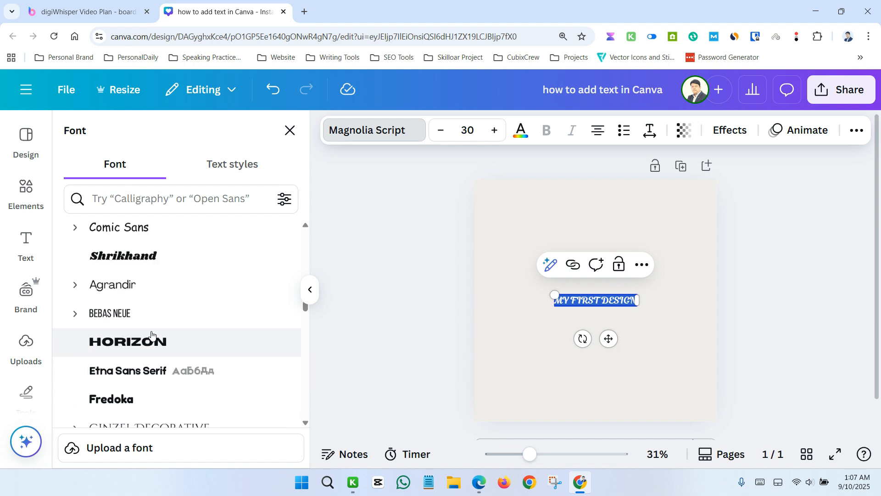
{"action": "scroll", "coordinate": [152, 337], "scroll_direction": "up", "scroll_amount": 10}
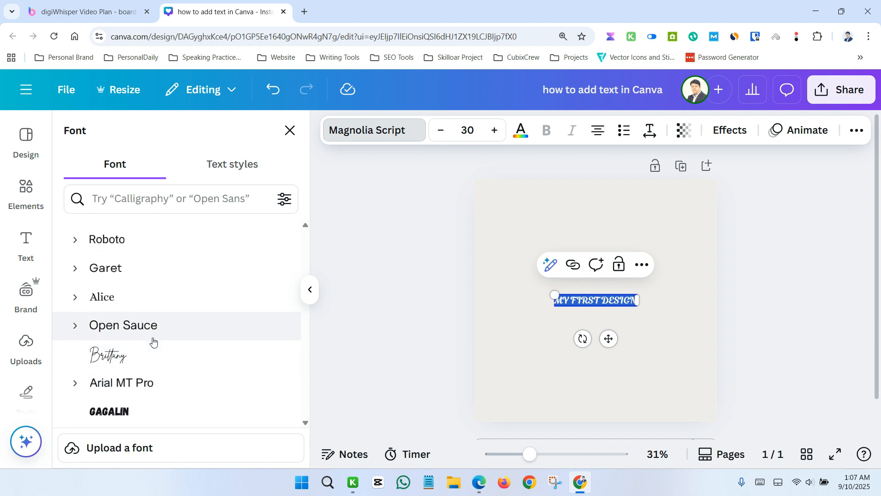
{"action": "left_click", "coordinate": [152, 411]}
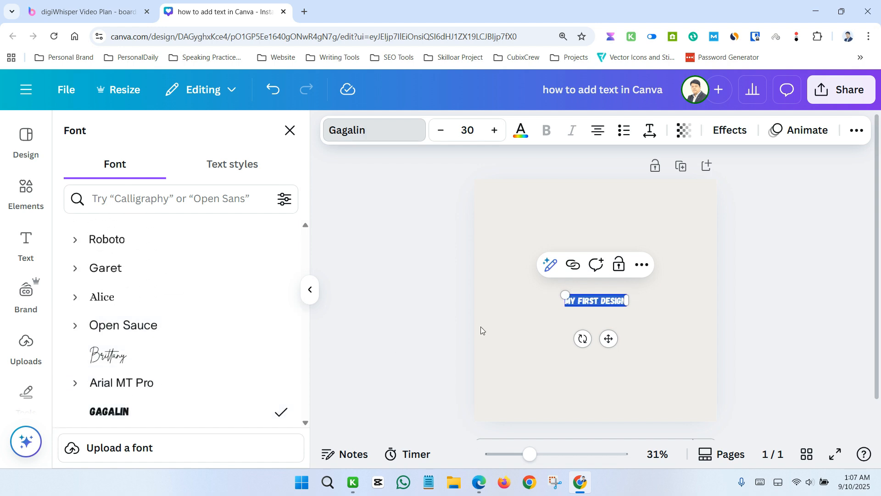
{"action": "left_click", "coordinate": [765, 303]}
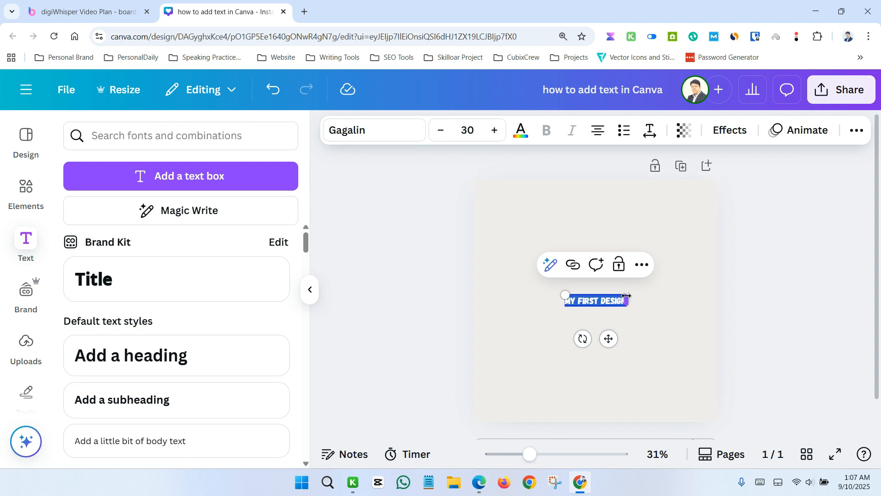
{"action": "left_click", "coordinate": [742, 322]}
Step: Enlarge the "MY FIRST DESIGN" text from its corners to a font size of about 96, spanning most of the page width
{"action": "left_click", "coordinate": [602, 301]}
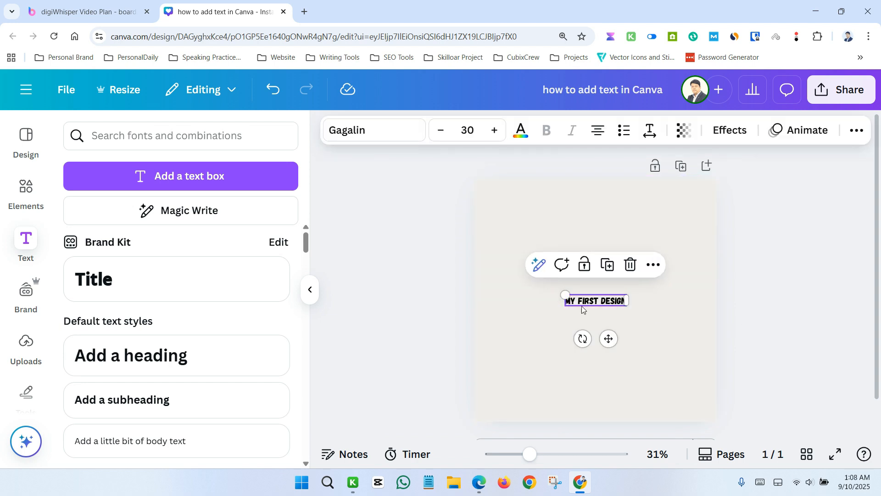
{"action": "left_click", "coordinate": [659, 327]}
{"action": "left_click", "coordinate": [624, 306]}
{"action": "left_click_drag", "start_coordinate": [628, 306], "coordinate": [698, 349]}
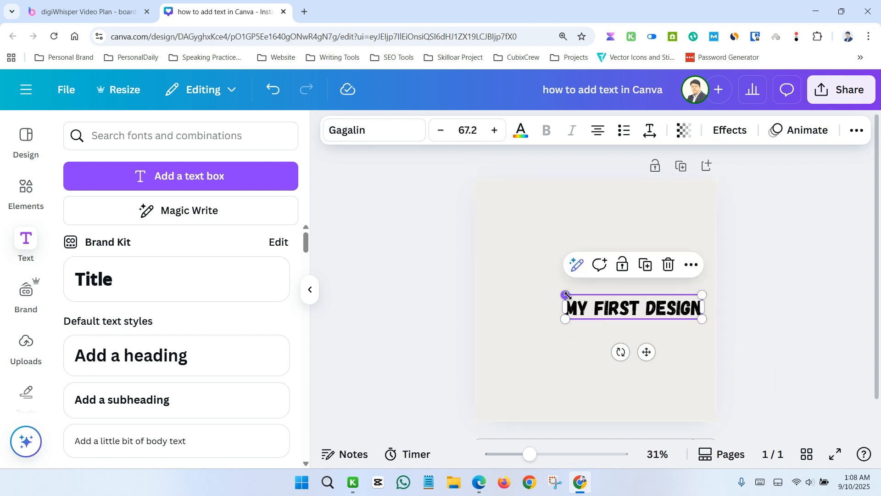
{"action": "left_click_drag", "start_coordinate": [565, 295], "coordinate": [505, 284]}
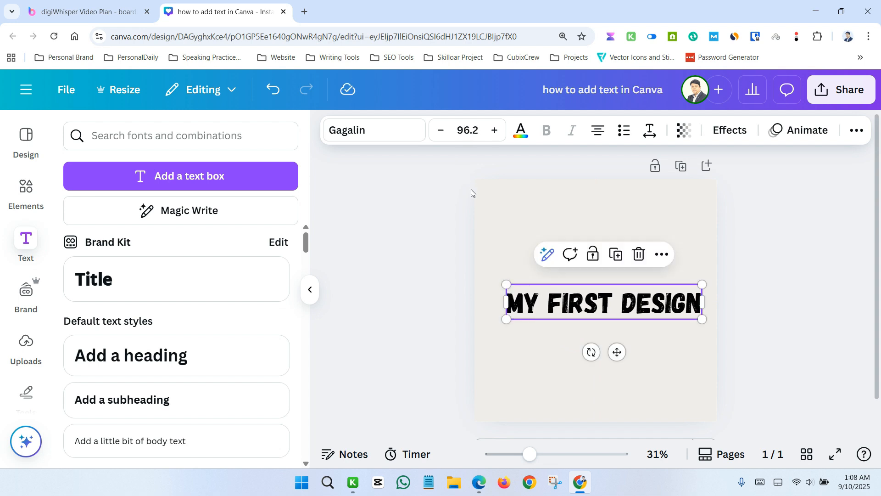
{"action": "left_click", "coordinate": [471, 190]}
Step: Increase the font size of the whole "MY FIRST DESIGN" text step by step to 110
{"action": "left_click", "coordinate": [605, 308]}
{"action": "double_click", "coordinate": [604, 307]}
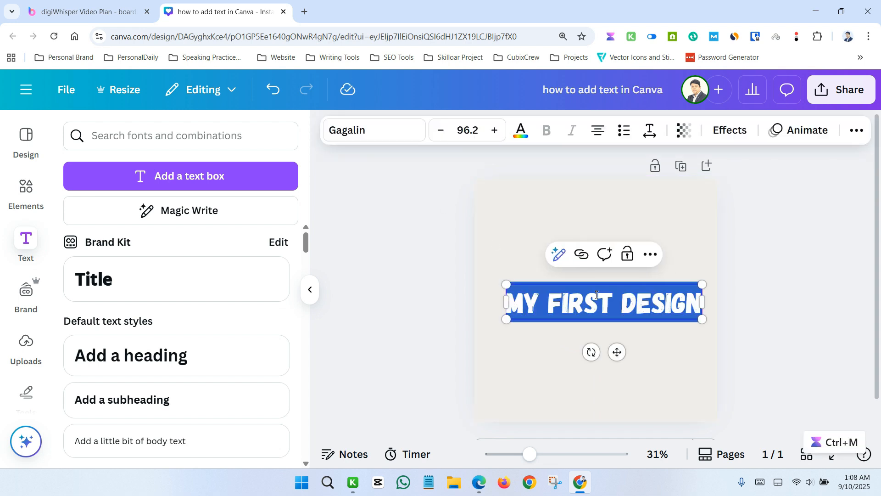
{"action": "left_click", "coordinate": [496, 132]}
{"action": "left_click", "coordinate": [495, 131]}
{"action": "left_click", "coordinate": [496, 132]}
{"action": "left_click", "coordinate": [496, 132]}
{"action": "left_click", "coordinate": [496, 132]}
{"action": "left_click", "coordinate": [494, 131]}
{"action": "left_click", "coordinate": [495, 132]}
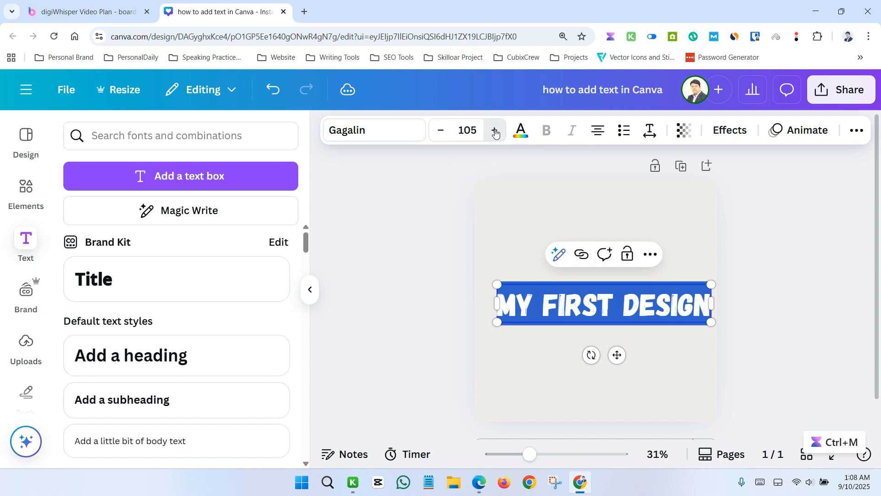
{"action": "left_click", "coordinate": [494, 131]}
{"action": "left_click", "coordinate": [495, 131]}
{"action": "left_click", "coordinate": [495, 131]}
{"action": "left_click", "coordinate": [494, 131]}
{"action": "left_click", "coordinate": [495, 131]}
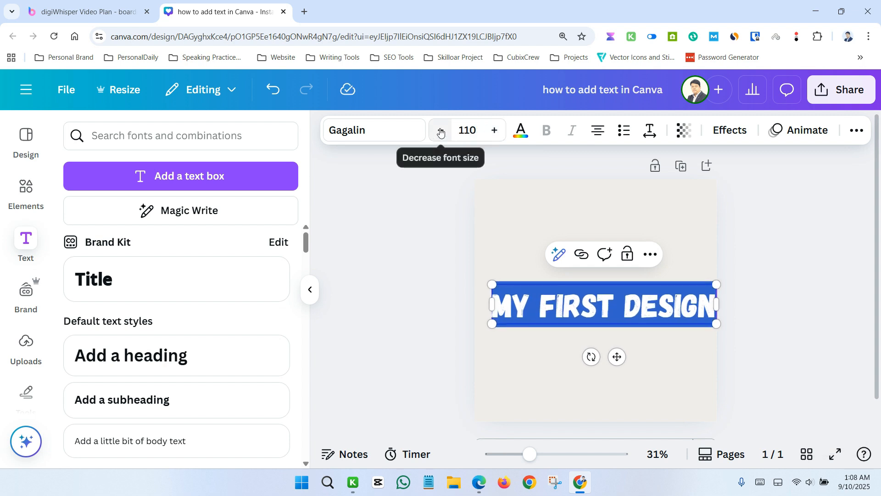
Step: Decrease the font size of the "MY FIRST DESIGN" text step by step to 87.2
{"action": "left_click", "coordinate": [440, 131]}
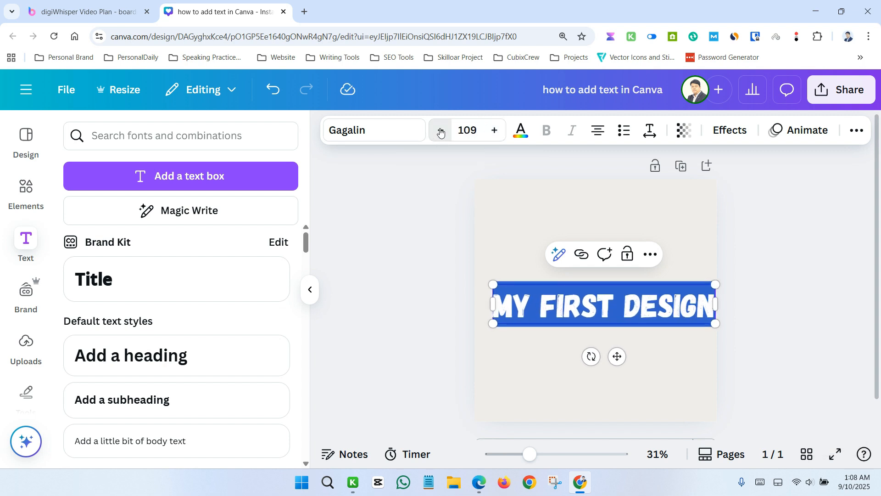
{"action": "left_click", "coordinate": [440, 132]}
{"action": "left_click", "coordinate": [440, 132]}
{"action": "left_click", "coordinate": [440, 131]}
{"action": "left_click", "coordinate": [440, 132]}
{"action": "left_click", "coordinate": [441, 132]}
{"action": "left_click", "coordinate": [440, 131]}
{"action": "left_click", "coordinate": [441, 132]}
{"action": "left_click", "coordinate": [441, 132]}
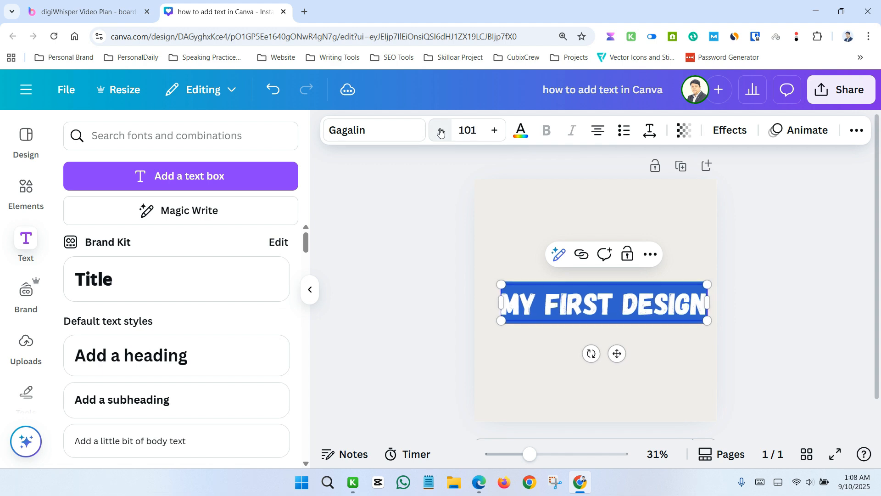
{"action": "left_click", "coordinate": [440, 131]}
{"action": "left_click", "coordinate": [441, 131]}
{"action": "left_click", "coordinate": [440, 131]}
{"action": "left_click", "coordinate": [441, 132]}
{"action": "left_click", "coordinate": [441, 132]}
{"action": "left_click", "coordinate": [441, 132]}
{"action": "left_click", "coordinate": [441, 131]}
{"action": "left_click", "coordinate": [441, 132]}
{"action": "left_click", "coordinate": [440, 132]}
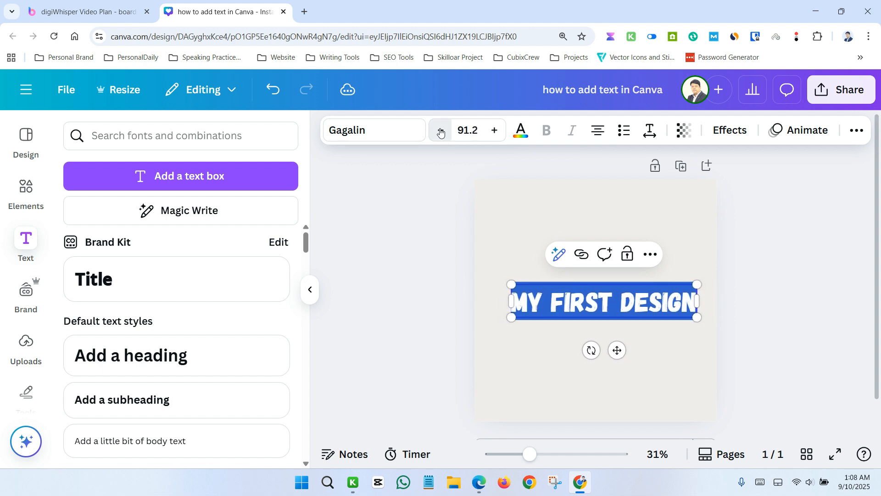
{"action": "left_click", "coordinate": [440, 132]}
{"action": "left_click", "coordinate": [441, 131]}
{"action": "left_click", "coordinate": [441, 132]}
Step: Set the font size of the "MY FIRST DESIGN" text to exactly 80 and deselect it
{"action": "left_click", "coordinate": [469, 132]}
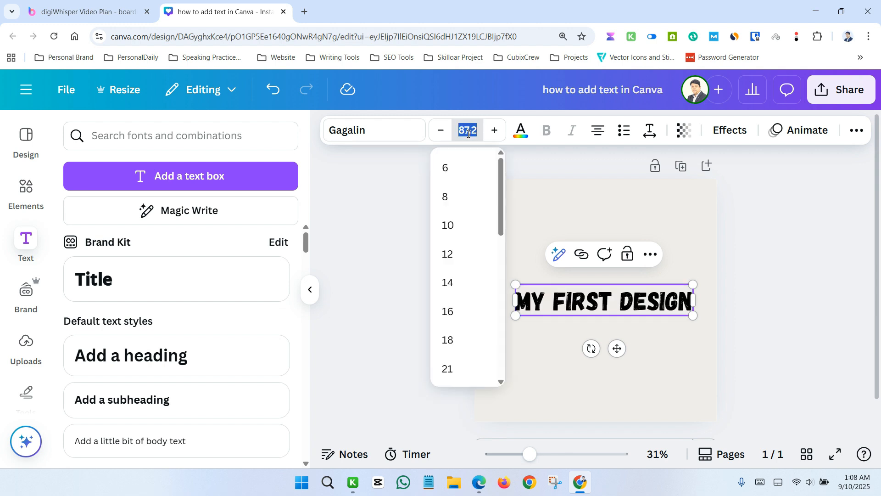
{"action": "type", "text": "80"}
{"action": "key", "text": "Return"}
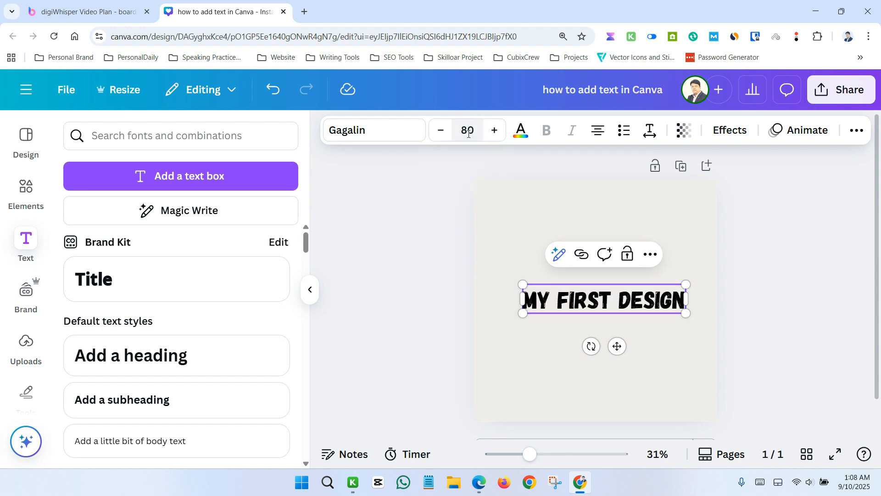
{"action": "left_click", "coordinate": [457, 217]}
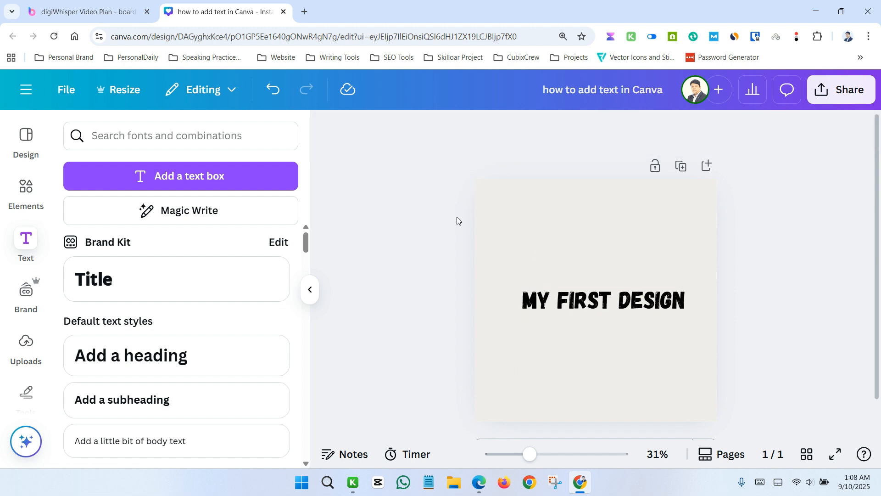
Step: Try to recolor the "MY FIRST DESIGN" text with the custom red #BE0000, and close the text color options
{"action": "left_click", "coordinate": [608, 312]}
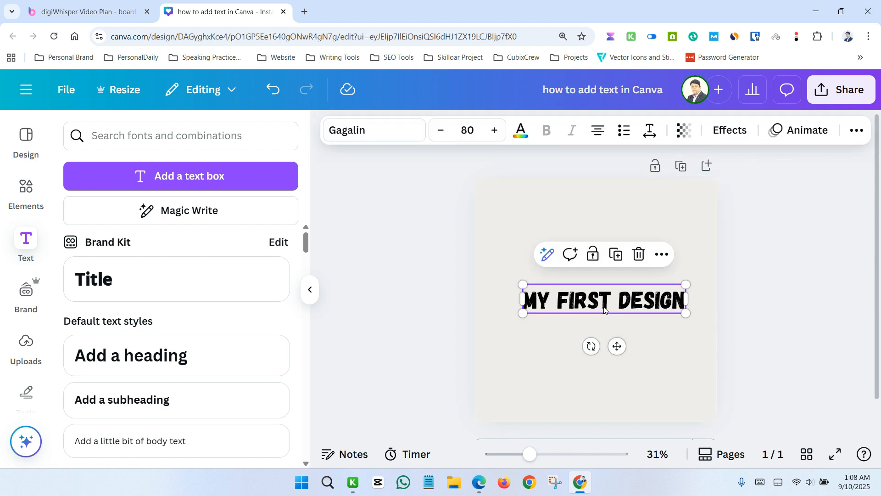
{"action": "left_click", "coordinate": [524, 138]}
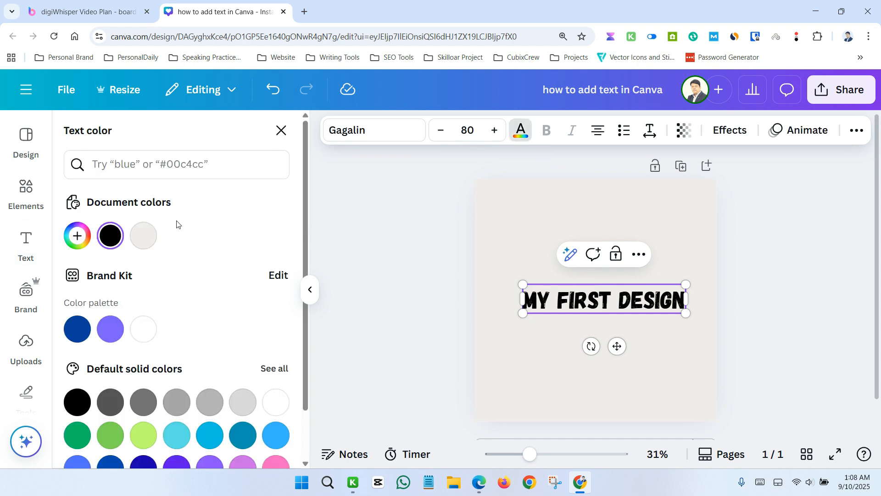
{"action": "left_click", "coordinate": [77, 236]}
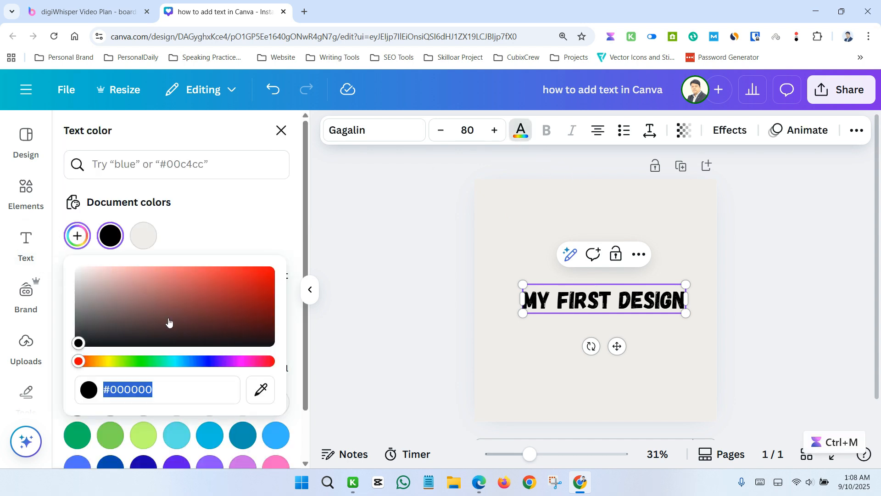
{"action": "left_click", "coordinate": [220, 271]}
{"action": "left_click_drag", "start_coordinate": [223, 272], "coordinate": [281, 289]}
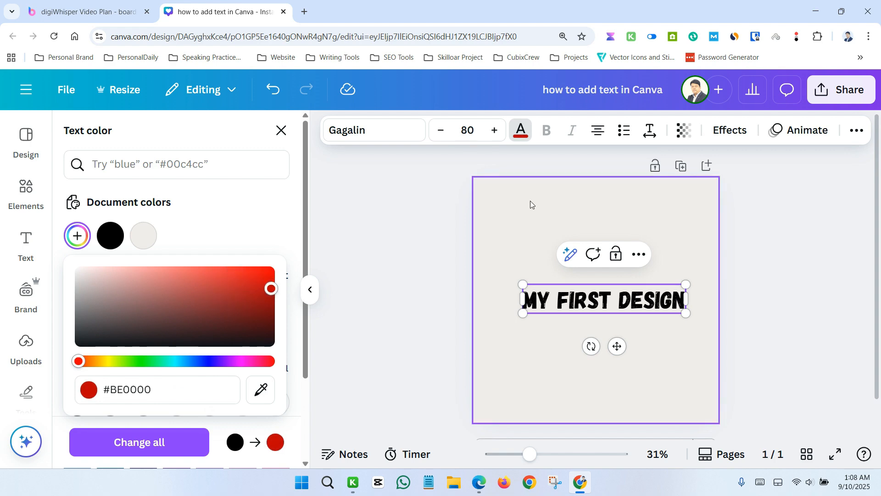
{"action": "left_click", "coordinate": [133, 314]}
{"action": "left_click", "coordinate": [281, 130]}
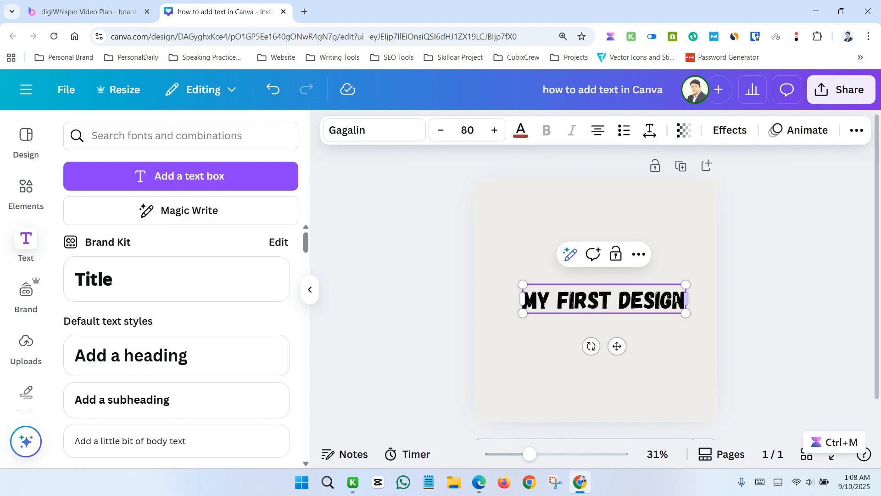
Step: Recolor the whole "MY FIRST DESIGN" text with the custom red #EE0000 and deselect it
{"action": "left_click", "coordinate": [593, 311]}
{"action": "key", "text": "ctrl+a"}
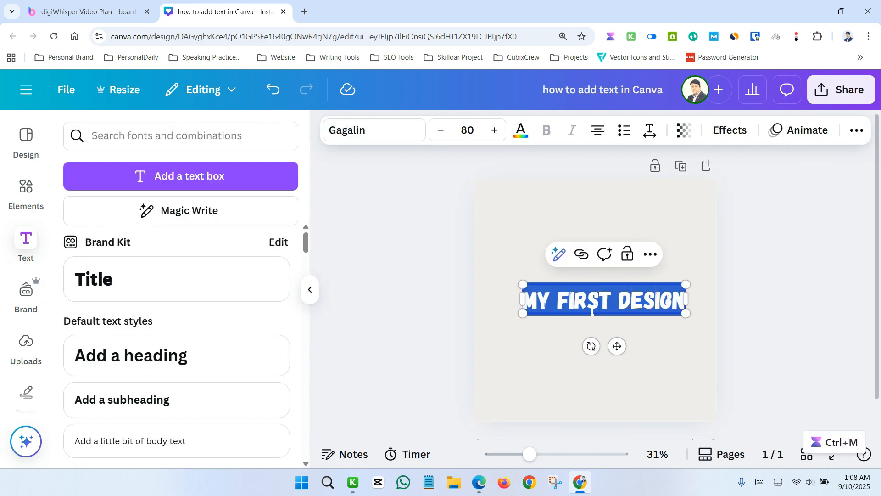
{"action": "left_click", "coordinate": [522, 134]}
{"action": "left_click", "coordinate": [78, 236]}
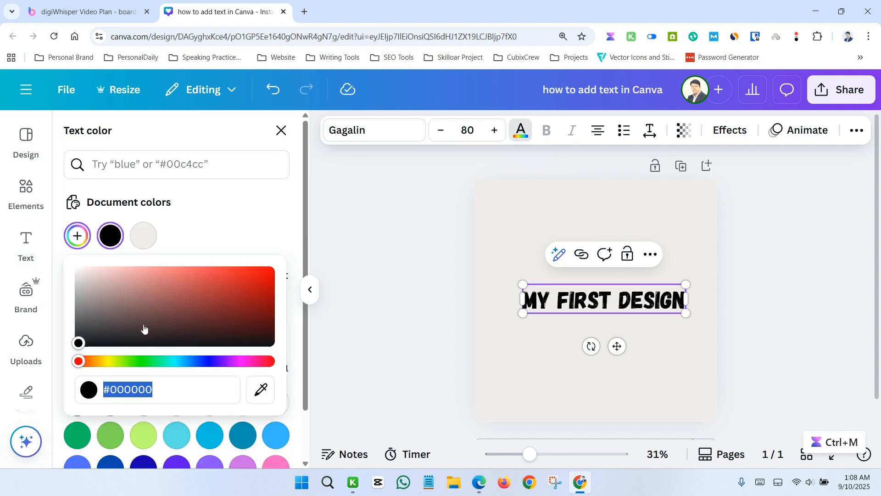
{"action": "left_click_drag", "start_coordinate": [144, 328], "coordinate": [334, 273]}
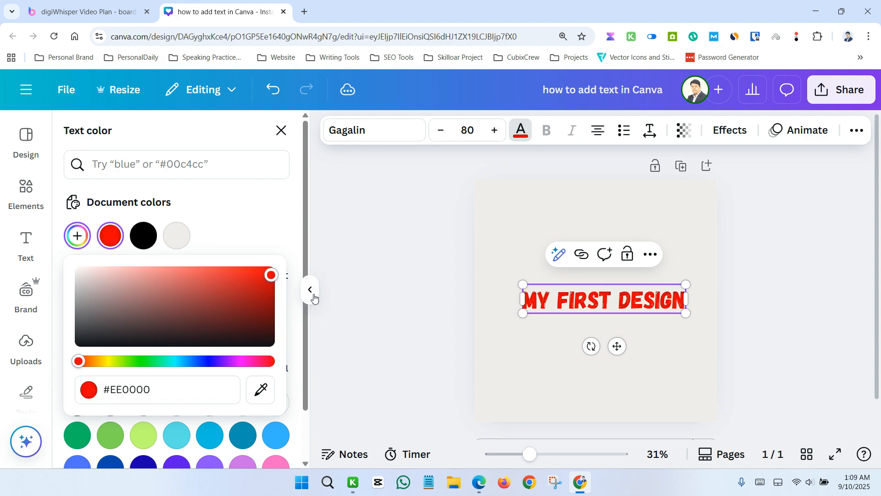
{"action": "left_click", "coordinate": [378, 260]}
{"action": "left_click", "coordinate": [820, 307]}
Step: Enlarge the "MY FIRST DESIGN" text box to about font size 105 and move it up, centered across the page
{"action": "left_click", "coordinate": [688, 296]}
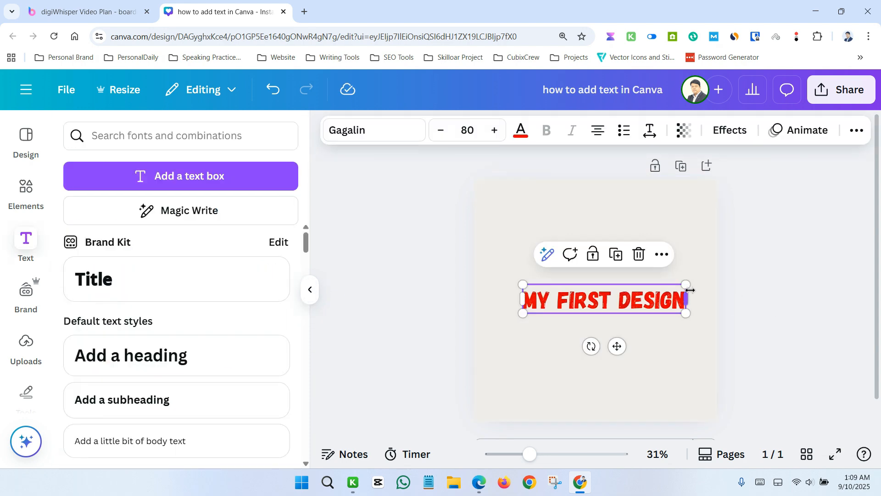
{"action": "left_click_drag", "start_coordinate": [686, 285], "coordinate": [733, 259]}
{"action": "left_click_drag", "start_coordinate": [643, 293], "coordinate": [611, 259]}
{"action": "left_click", "coordinate": [739, 307]}
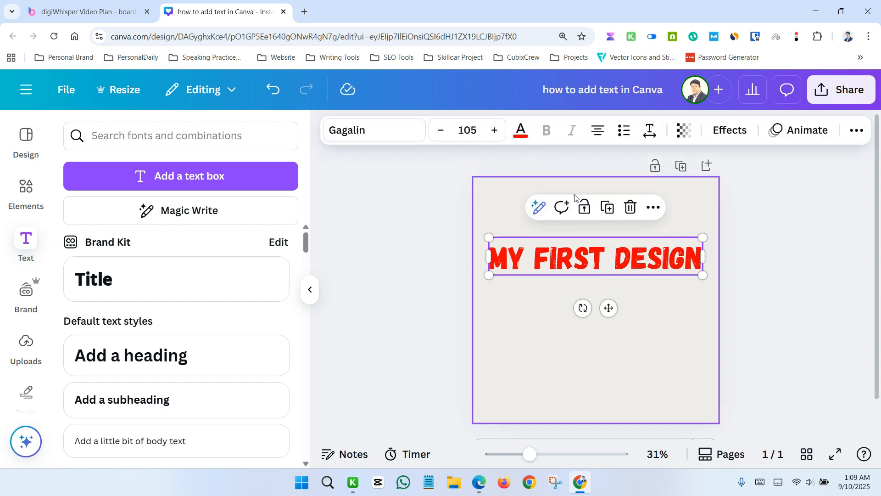
{"action": "left_click", "coordinate": [746, 308]}
Step: Add a body text box below the heading and replace its placeholder with the copied paragraph defining SEO
{"action": "scroll", "coordinate": [216, 366], "scroll_direction": "down", "scroll_amount": 1}
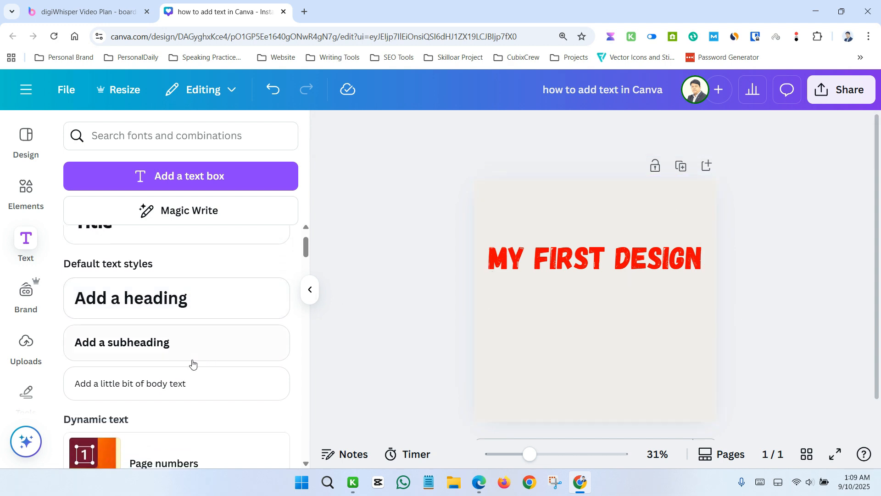
{"action": "left_click", "coordinate": [143, 384]}
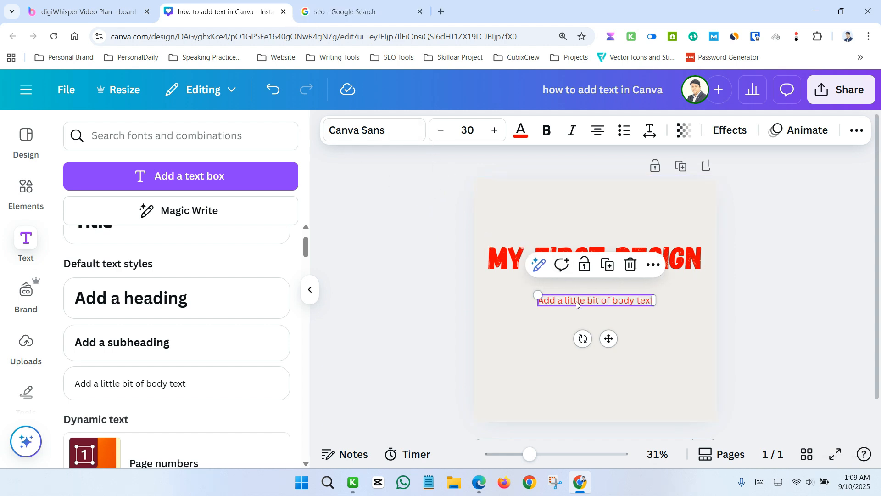
{"action": "double_click", "coordinate": [577, 301]}
{"action": "key", "text": "ctrl+v"}
{"action": "left_click", "coordinate": [764, 356]}
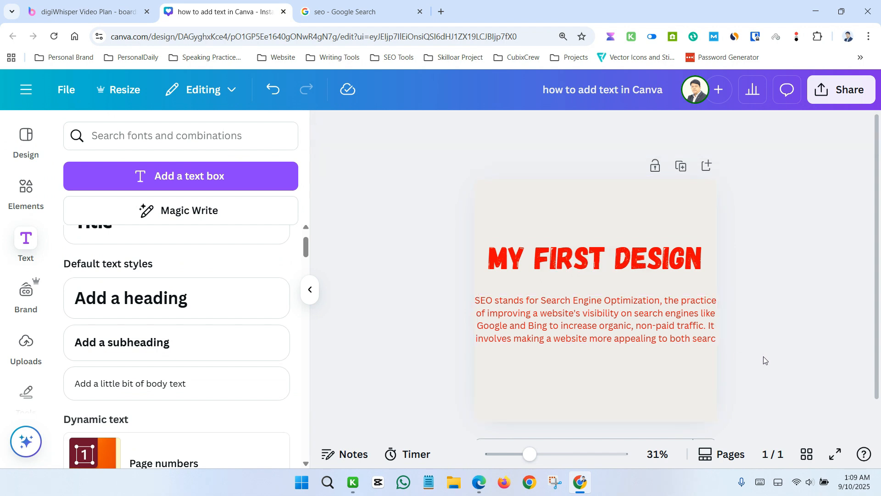
Step: Make the entire SEO paragraph bold and italic
{"action": "left_click", "coordinate": [692, 339]}
{"action": "left_click", "coordinate": [650, 329]}
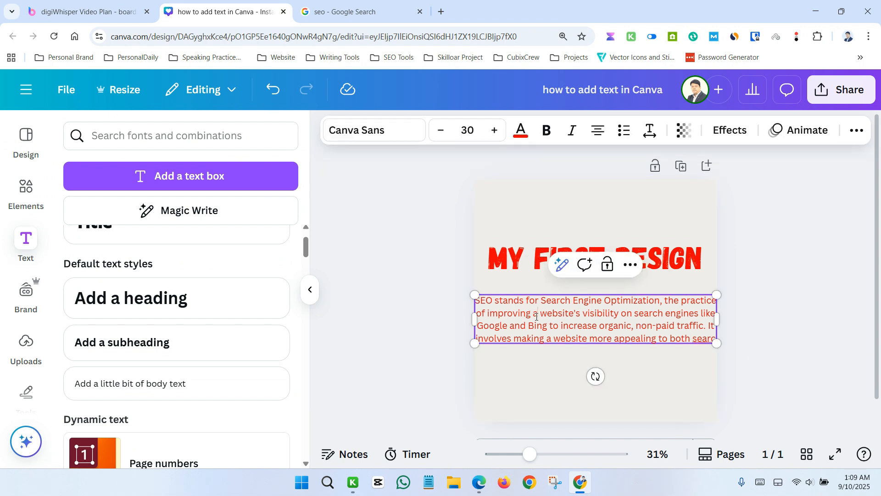
{"action": "key", "text": "ctrl+a"}
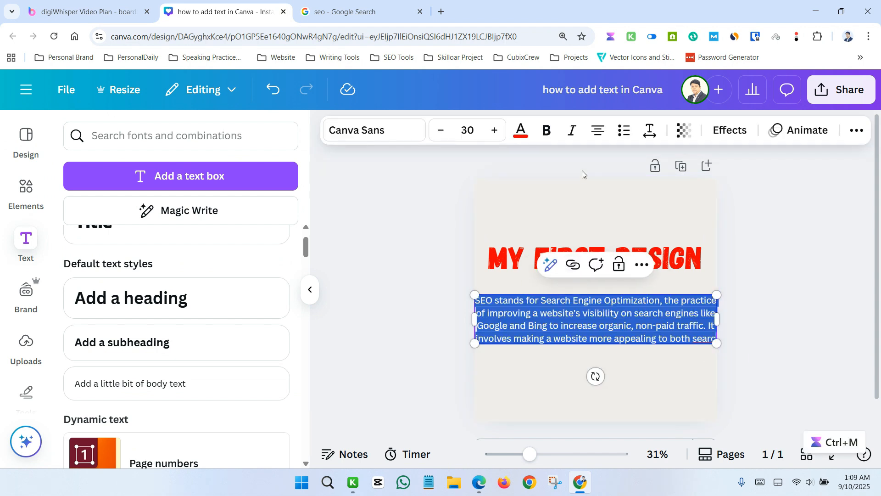
{"action": "left_click", "coordinate": [547, 132]}
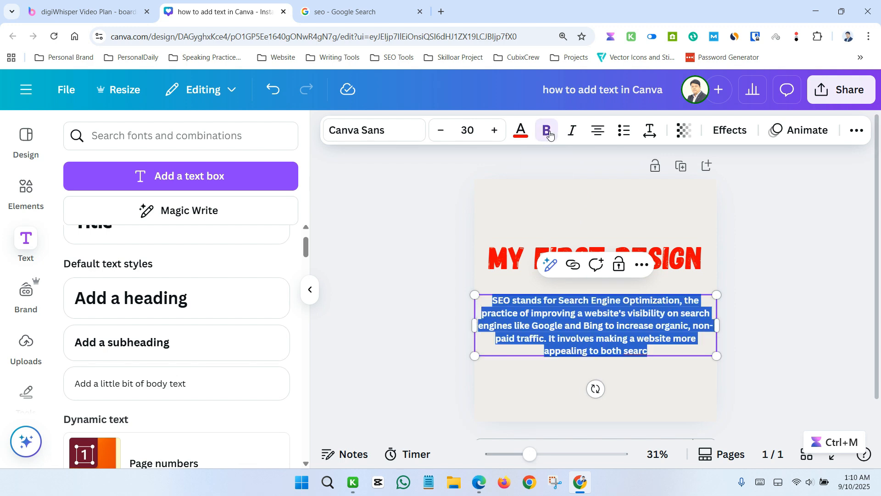
{"action": "left_click", "coordinate": [573, 133]}
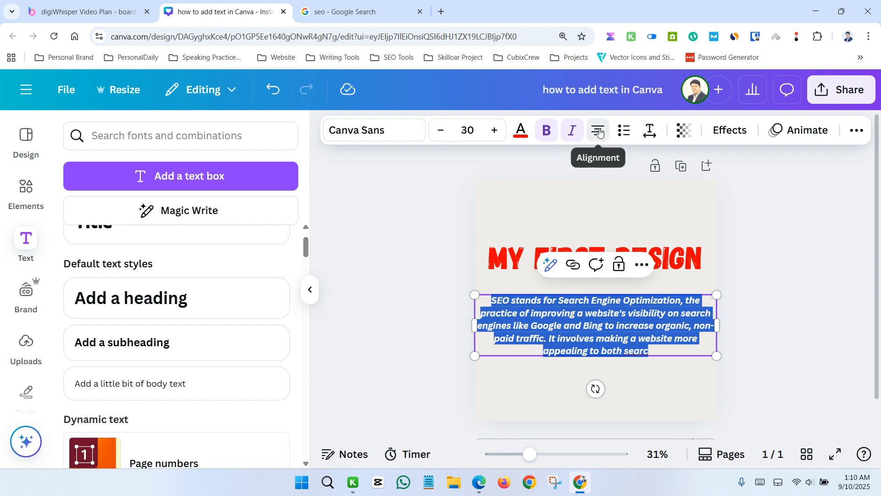
Step: Cycle the SEO paragraph's alignment through justified, right and center, ending on left alignment
{"action": "left_click", "coordinate": [599, 133]}
{"action": "left_click", "coordinate": [599, 133]}
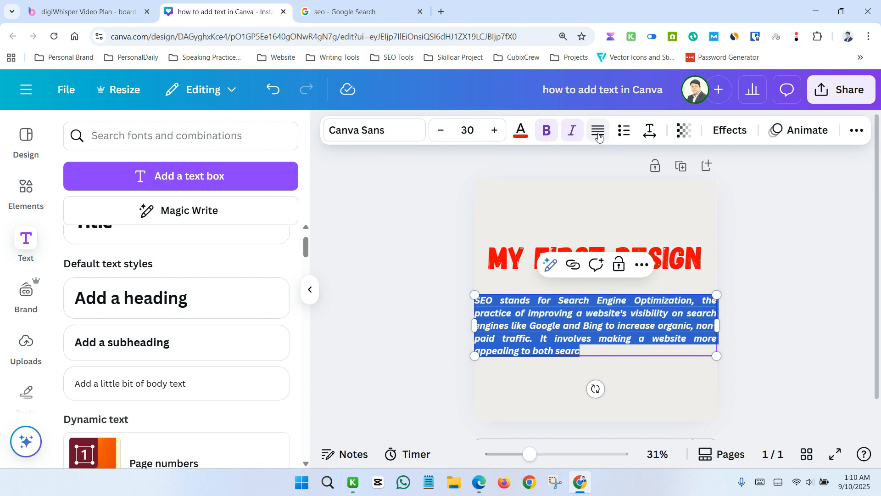
{"action": "left_click", "coordinate": [599, 133]}
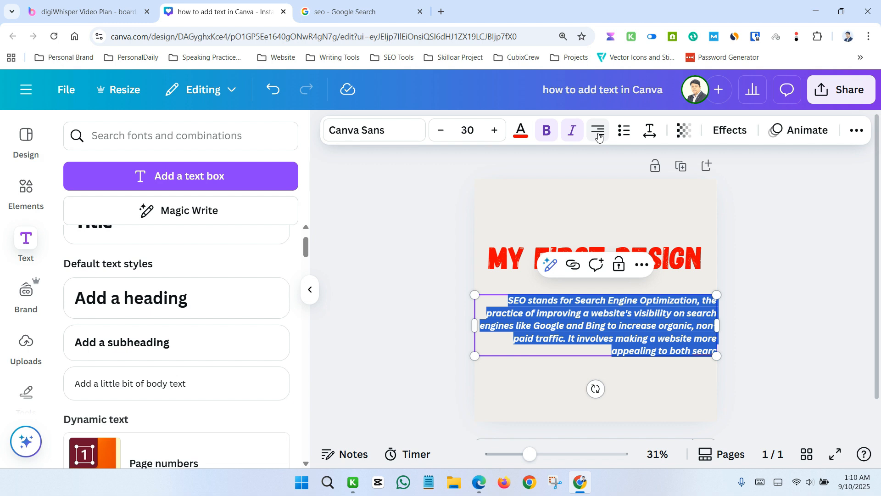
{"action": "left_click", "coordinate": [599, 133]}
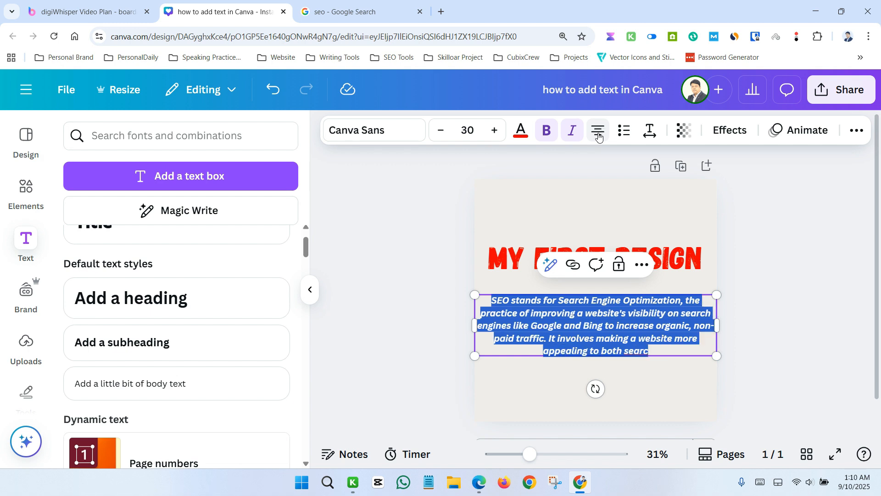
{"action": "left_click", "coordinate": [599, 134]}
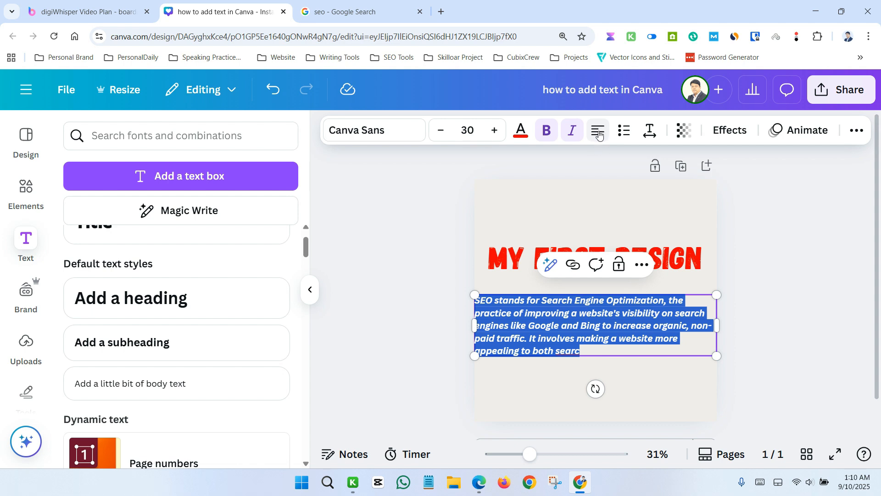
Step: Reselect the whole SEO paragraph and format it as a bulleted list
{"action": "left_click", "coordinate": [585, 346]}
{"action": "left_click_drag", "start_coordinate": [590, 353], "coordinate": [466, 303]}
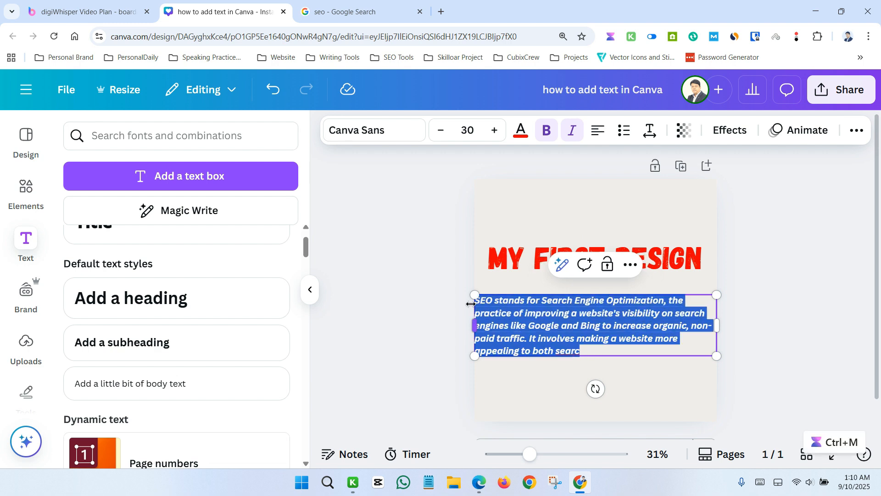
{"action": "left_click", "coordinate": [629, 132]}
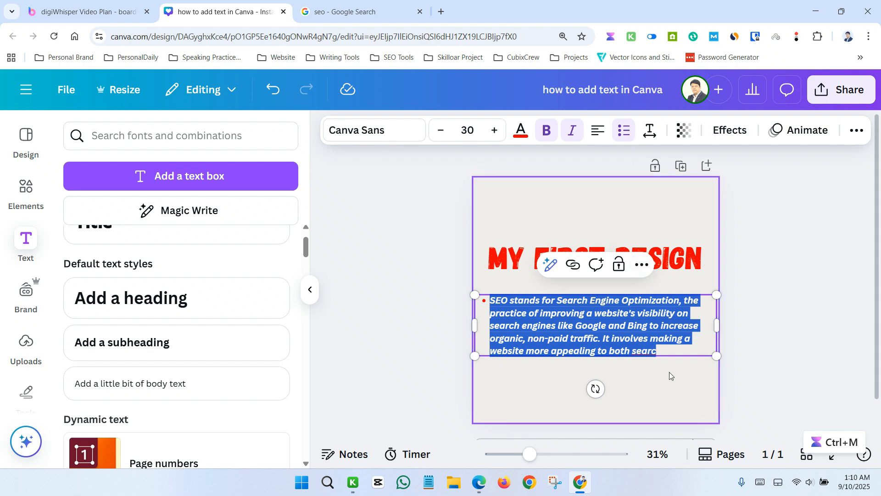
Step: Replace the bulleted paragraph with the items "This is one", "This is two" and "This is three", and widen the box slightly
{"action": "left_click", "coordinate": [648, 333]}
{"action": "key", "text": "ctrl+a"}
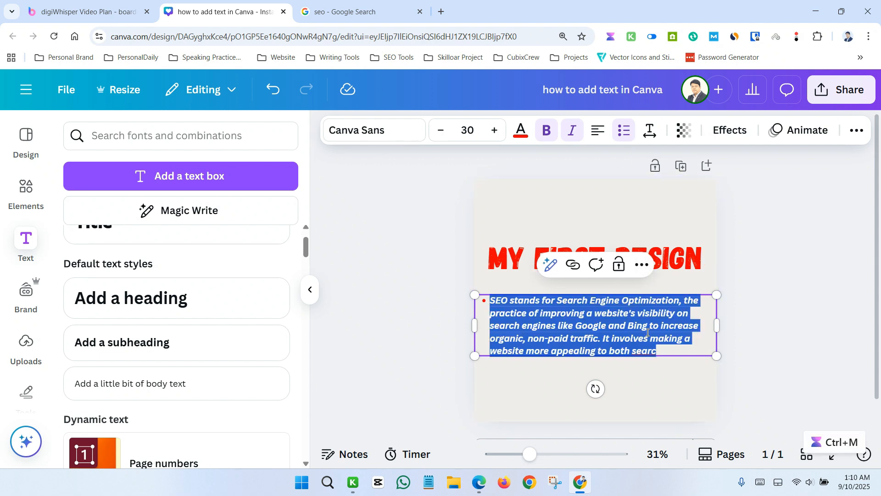
{"action": "type", "text": "This"}
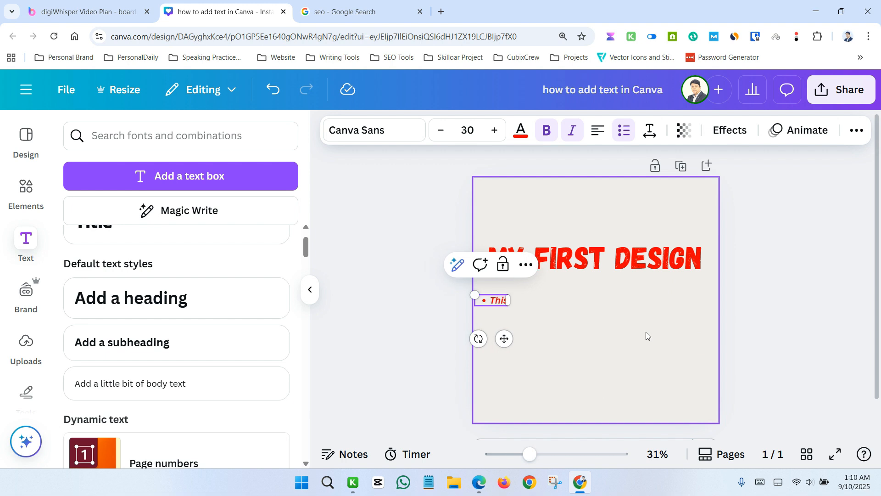
{"action": "type", "text": " is one"}
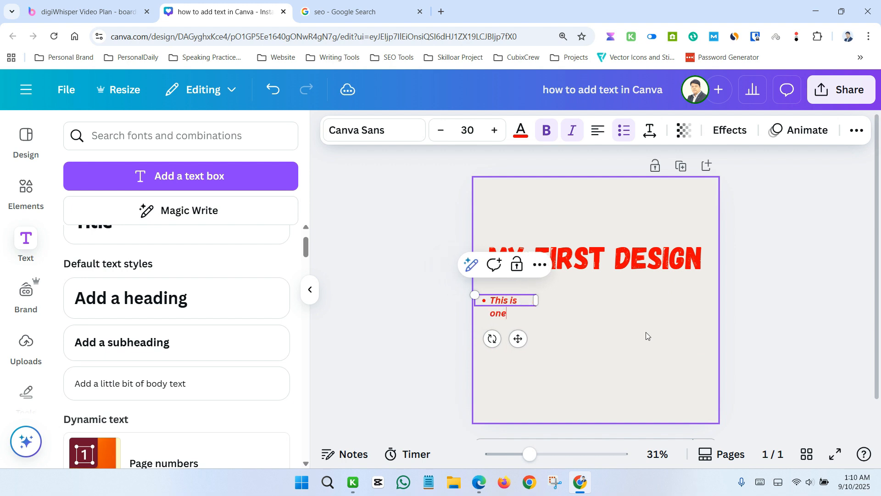
{"action": "key", "text": "Return"}
{"action": "type", "text": "This"}
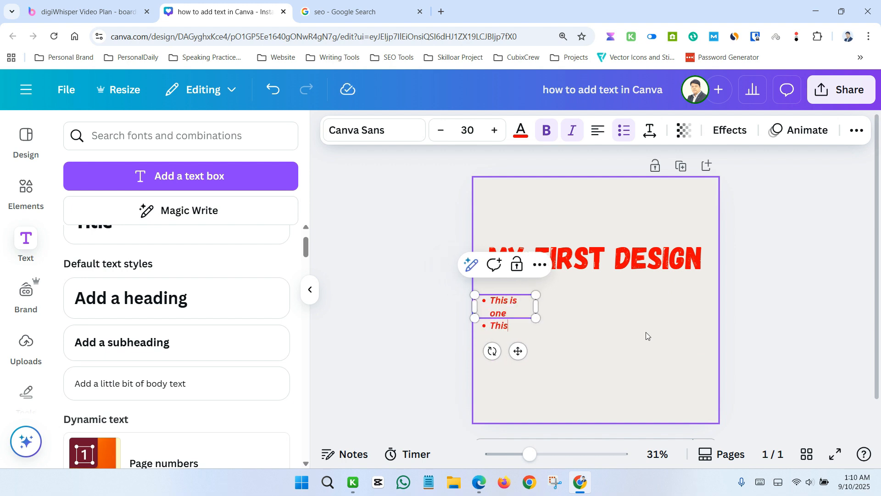
{"action": "type", "text": " is two"}
{"action": "key", "text": "Return"}
{"action": "type", "text": "This is three"}
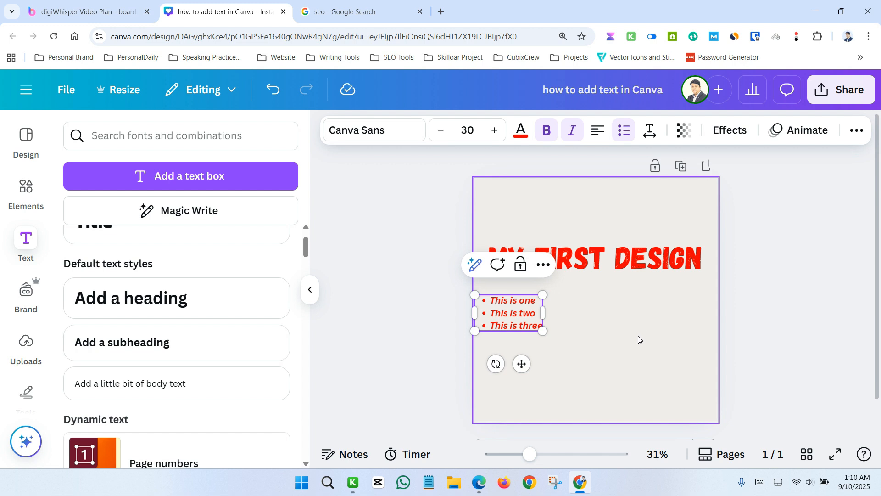
{"action": "mouse_move", "coordinate": [543, 312]}
{"action": "left_mouse_down"}
{"action": "mouse_move", "coordinate": [577, 312]}
{"action": "mouse_move", "coordinate": [557, 313]}
{"action": "left_mouse_up"}
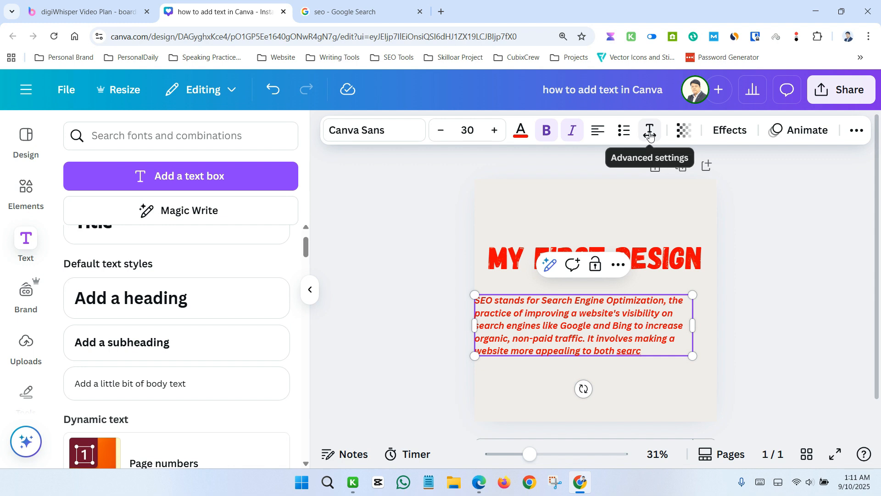
Step: Set the SEO paragraph's letter spacing to 265 and its line spacing to 1.25
{"action": "left_click", "coordinate": [650, 132]}
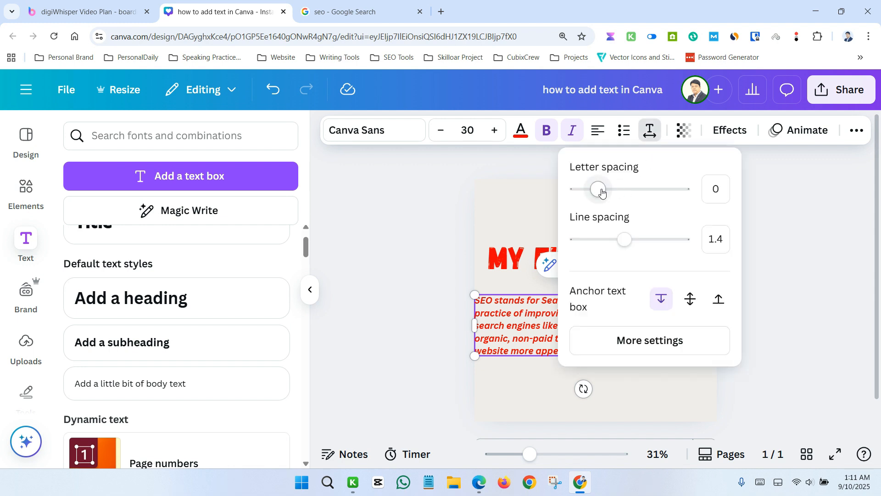
{"action": "left_click_drag", "start_coordinate": [602, 193], "coordinate": [626, 192]}
{"action": "left_click_drag", "start_coordinate": [634, 243], "coordinate": [616, 242]}
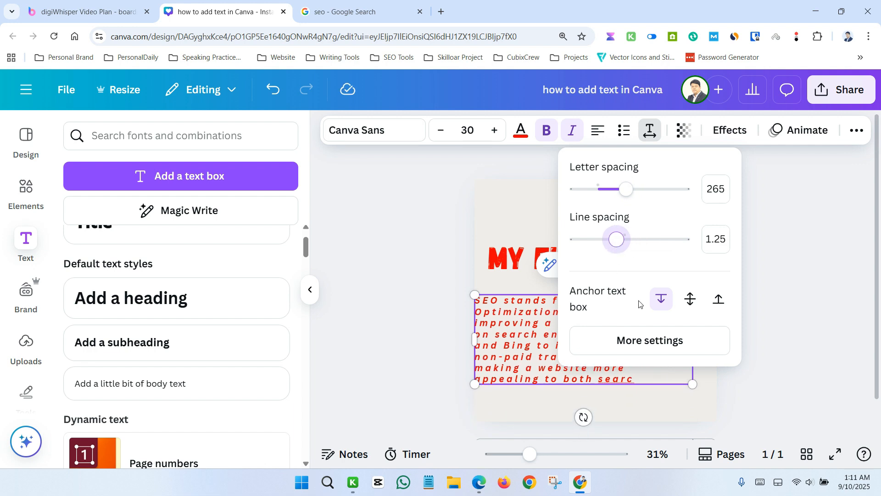
Step: Try the middle, top and bottom anchors for the SEO text box, ending on the middle anchor
{"action": "left_click", "coordinate": [693, 299]}
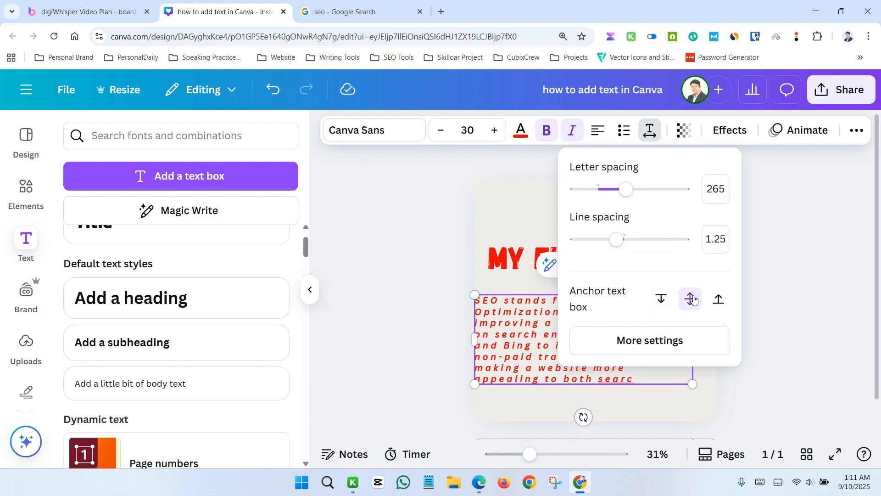
{"action": "left_click", "coordinate": [661, 301]}
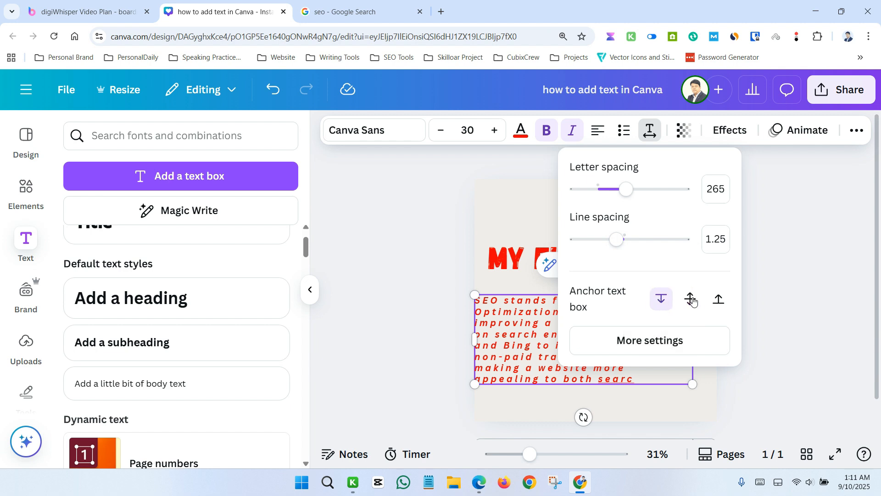
{"action": "left_click", "coordinate": [721, 301]}
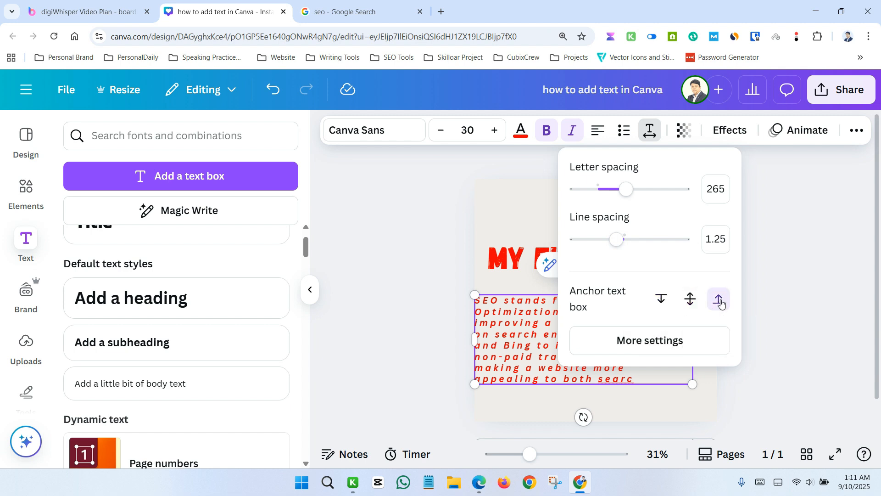
{"action": "left_click", "coordinate": [689, 300]}
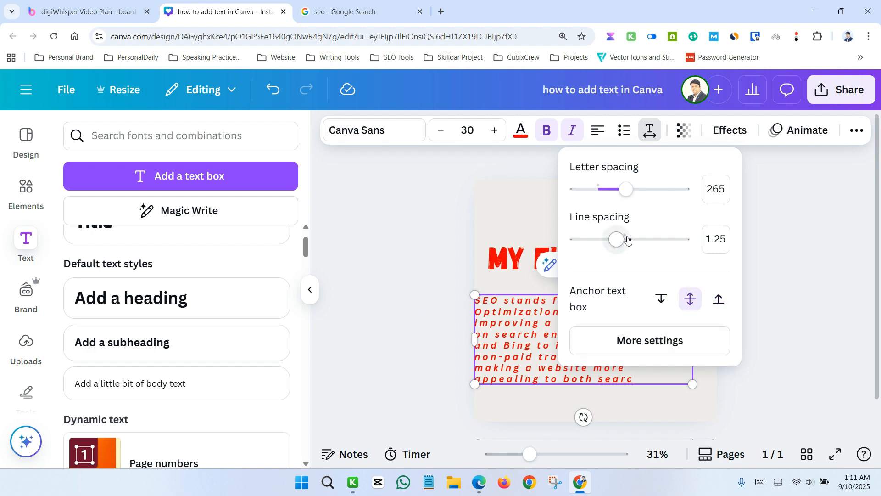
Step: Set the SEO paragraph's letter spacing to 42 and its line spacing to 1.27, and deselect it
{"action": "mouse_move", "coordinate": [622, 243]}
{"action": "left_mouse_down"}
{"action": "mouse_move", "coordinate": [598, 238]}
{"action": "mouse_move", "coordinate": [610, 250]}
{"action": "left_mouse_up"}
{"action": "left_click_drag", "start_coordinate": [628, 193], "coordinate": [602, 193]}
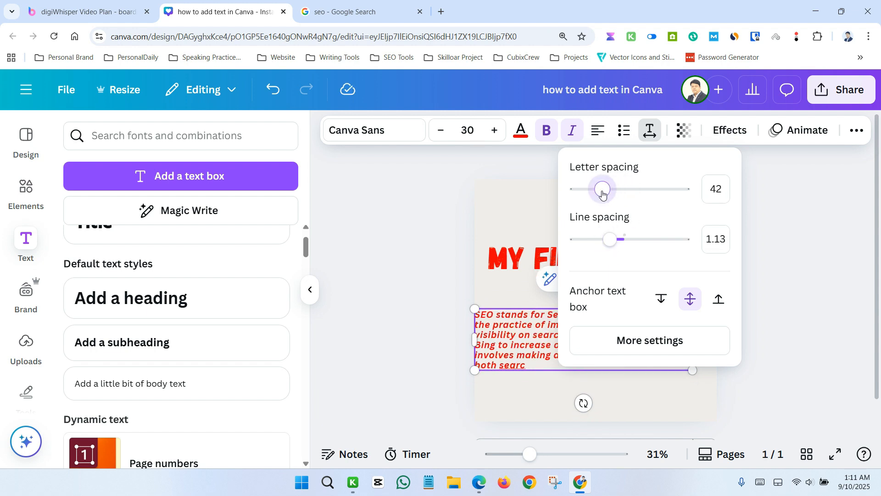
{"action": "left_click_drag", "start_coordinate": [610, 239], "coordinate": [618, 239]}
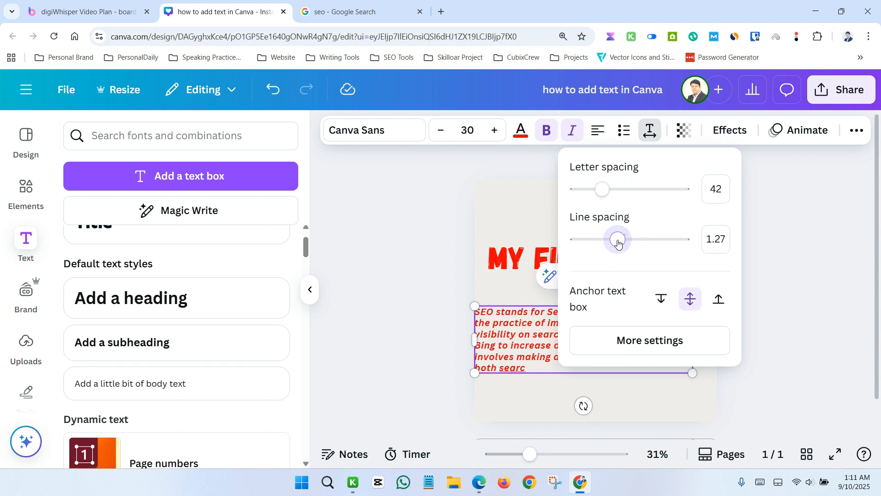
{"action": "left_click", "coordinate": [435, 274]}
{"action": "left_click", "coordinate": [726, 296]}
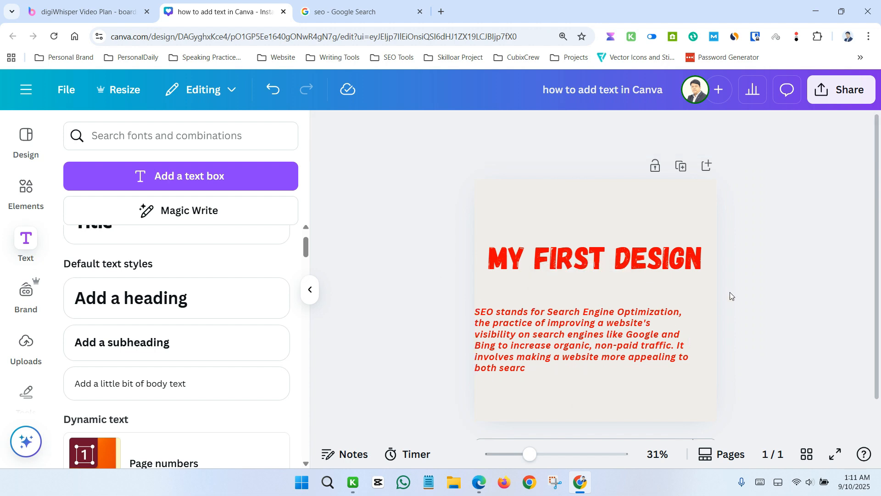
Step: Move the SEO paragraph slightly up and to the right to center it beneath the heading, and deselect it
{"action": "left_click_drag", "start_coordinate": [618, 351], "coordinate": [629, 344]}
{"action": "left_click", "coordinate": [762, 282]}
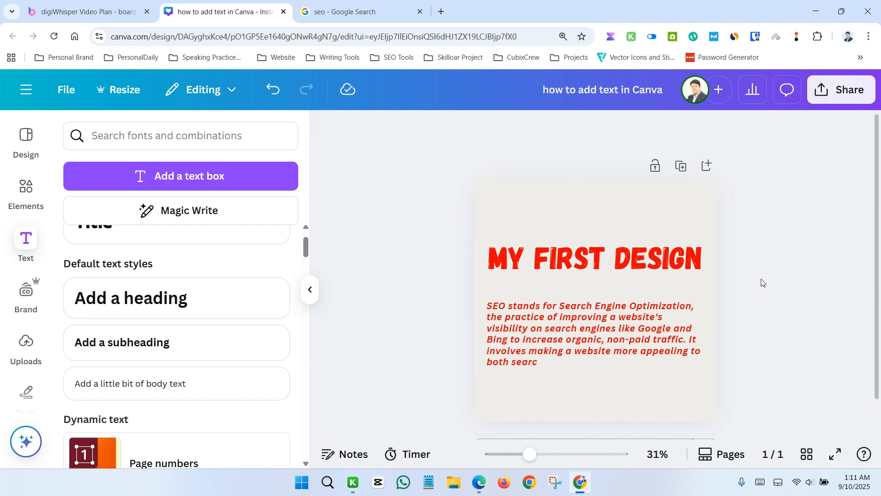
Step: Apply the Shadow text effect to the "MY FIRST DESIGN" heading
{"action": "left_click", "coordinate": [649, 259]}
{"action": "left_click", "coordinate": [645, 259]}
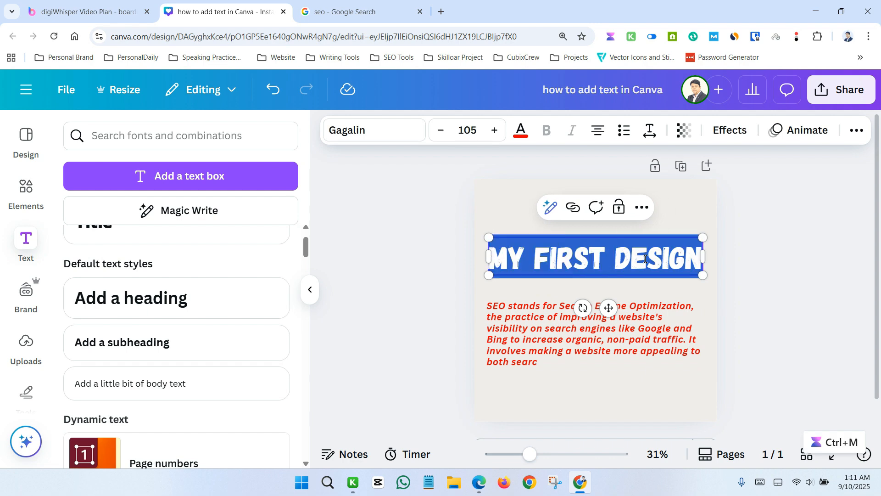
{"action": "left_click", "coordinate": [732, 132]}
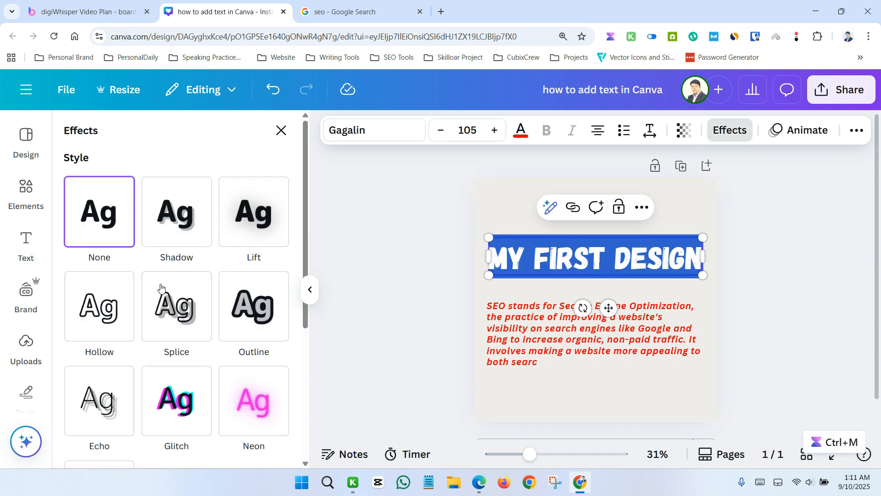
{"action": "scroll", "coordinate": [160, 289], "scroll_direction": "down", "scroll_amount": 5}
{"action": "scroll", "coordinate": [161, 289], "scroll_direction": "up", "scroll_amount": 5}
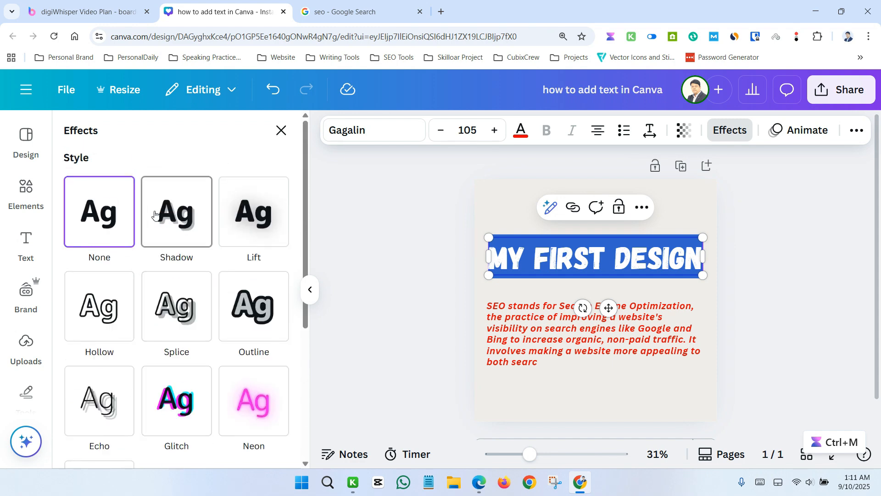
{"action": "left_click", "coordinate": [183, 219]}
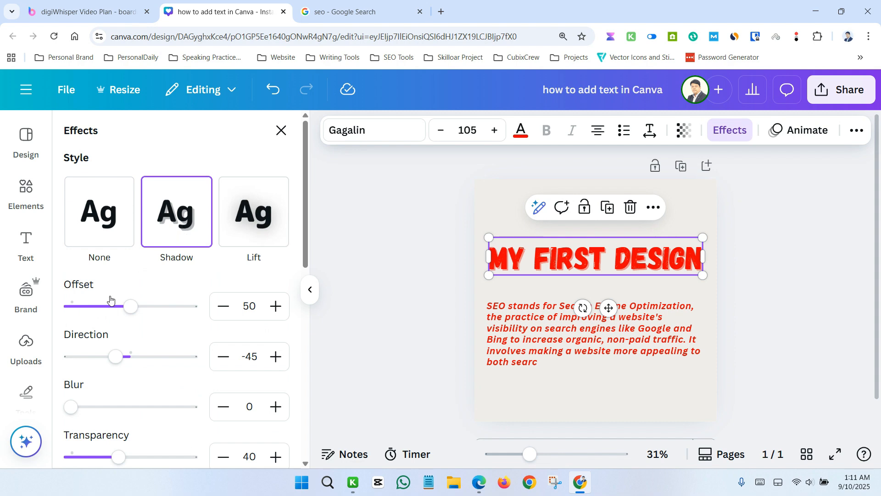
Step: Set the color of the heading's Shadow effect to black (#000000) and close the effect settings
{"action": "scroll", "coordinate": [133, 303], "scroll_direction": "down", "scroll_amount": 4}
{"action": "scroll", "coordinate": [140, 306], "scroll_direction": "up", "scroll_amount": 3}
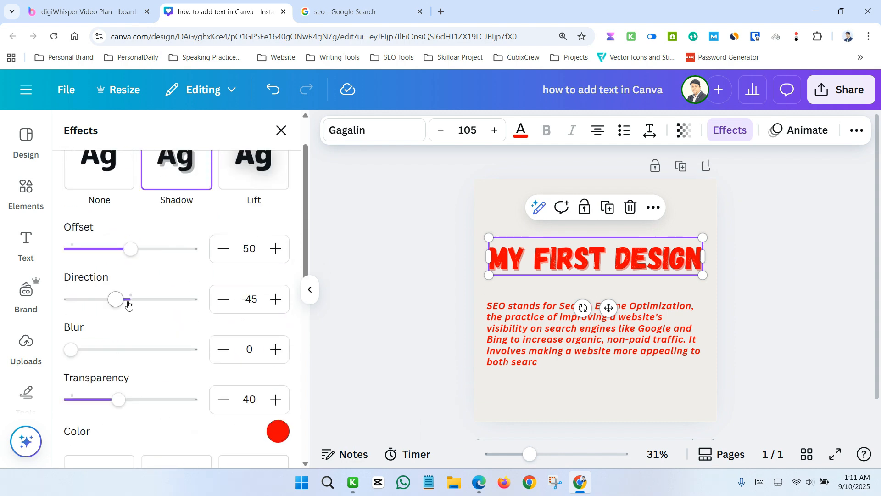
{"action": "scroll", "coordinate": [138, 275], "scroll_direction": "down", "scroll_amount": 1}
{"action": "scroll", "coordinate": [135, 277], "scroll_direction": "up", "scroll_amount": 1}
{"action": "scroll", "coordinate": [130, 361], "scroll_direction": "down", "scroll_amount": 1}
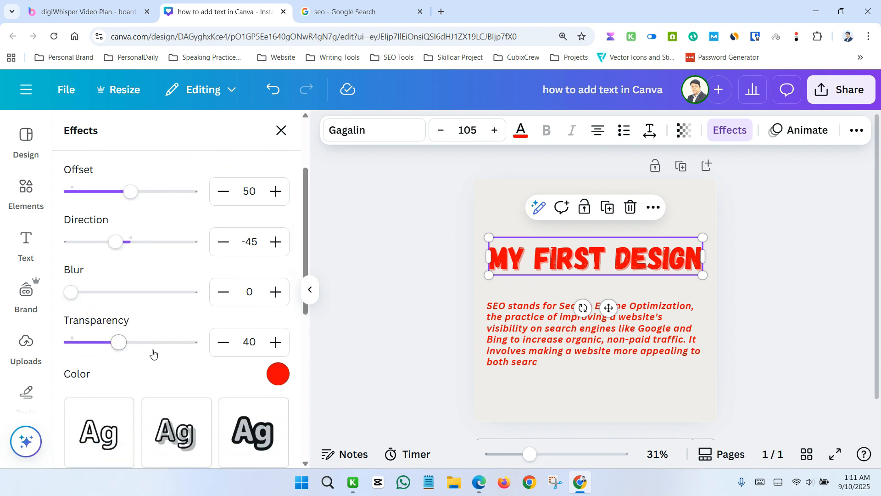
{"action": "scroll", "coordinate": [197, 354], "scroll_direction": "up", "scroll_amount": 2}
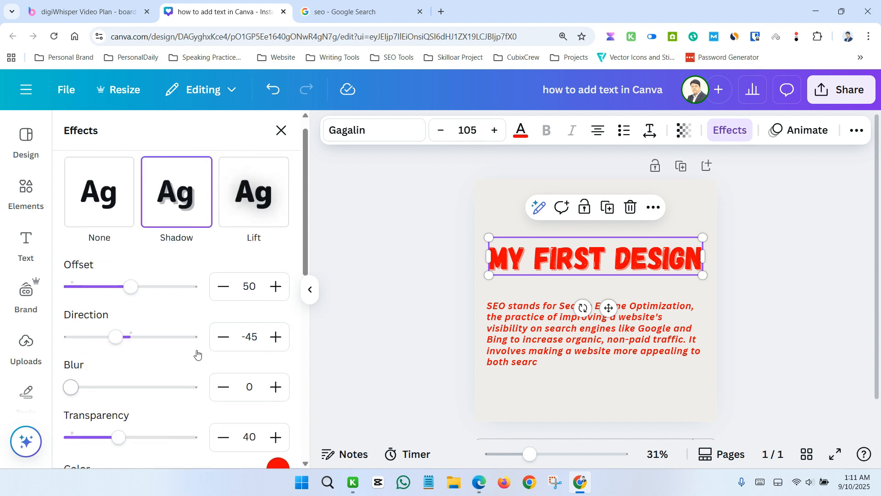
{"action": "scroll", "coordinate": [215, 342], "scroll_direction": "down", "scroll_amount": 3}
{"action": "left_click", "coordinate": [275, 318]}
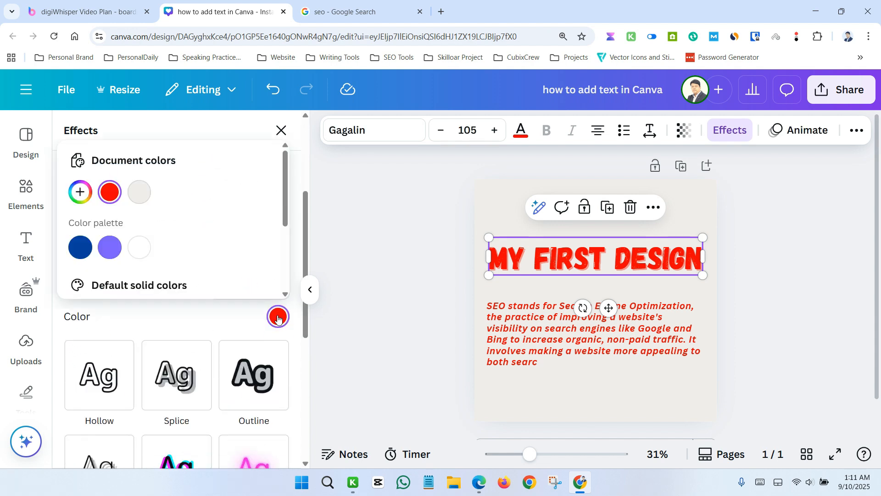
{"action": "left_click", "coordinate": [80, 192]}
{"action": "left_click_drag", "start_coordinate": [146, 253], "coordinate": [60, 324]}
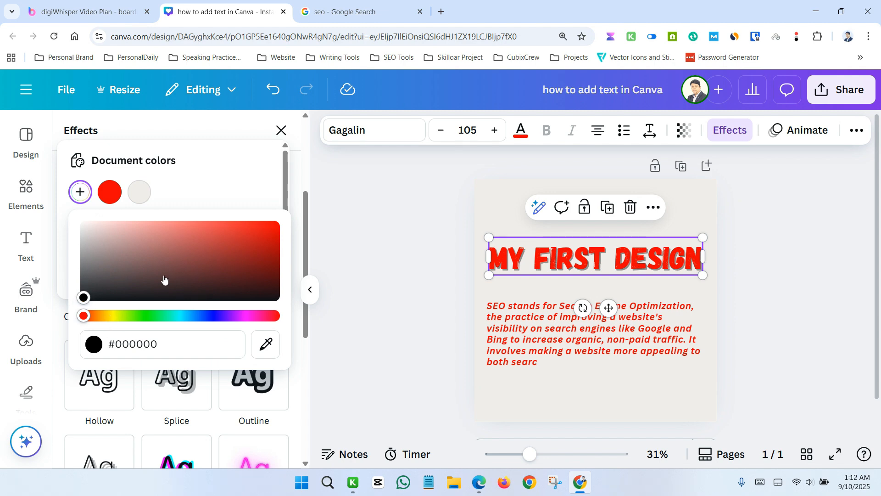
{"action": "left_click_drag", "start_coordinate": [125, 296], "coordinate": [338, 314]}
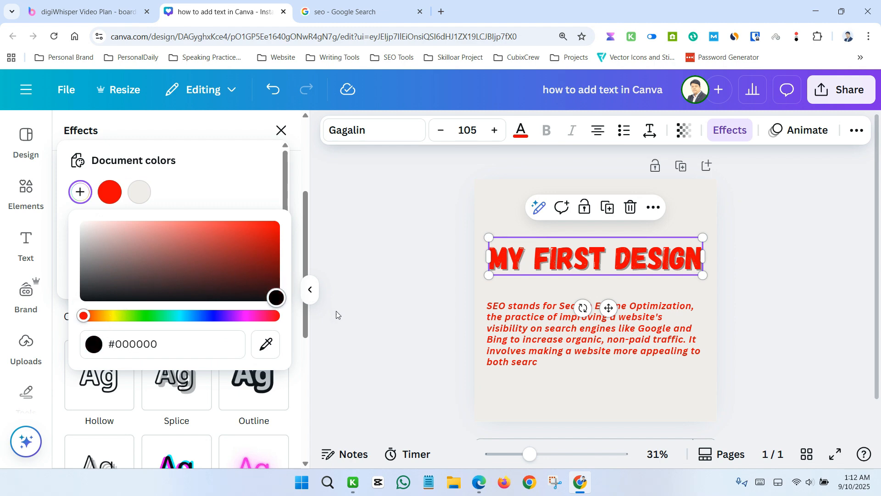
{"action": "left_click", "coordinate": [403, 264]}
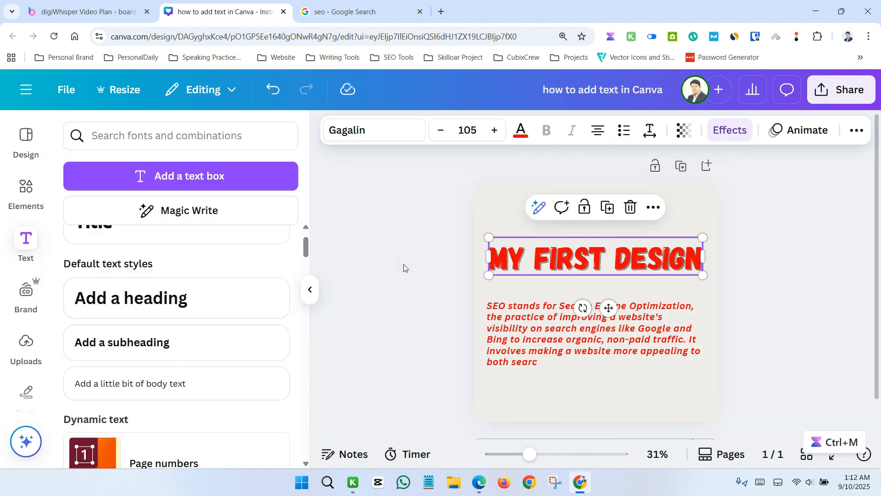
Step: Switch the "MY FIRST DESIGN" heading's text effect to Outline
{"action": "left_click", "coordinate": [445, 258]}
{"action": "left_click", "coordinate": [558, 255]}
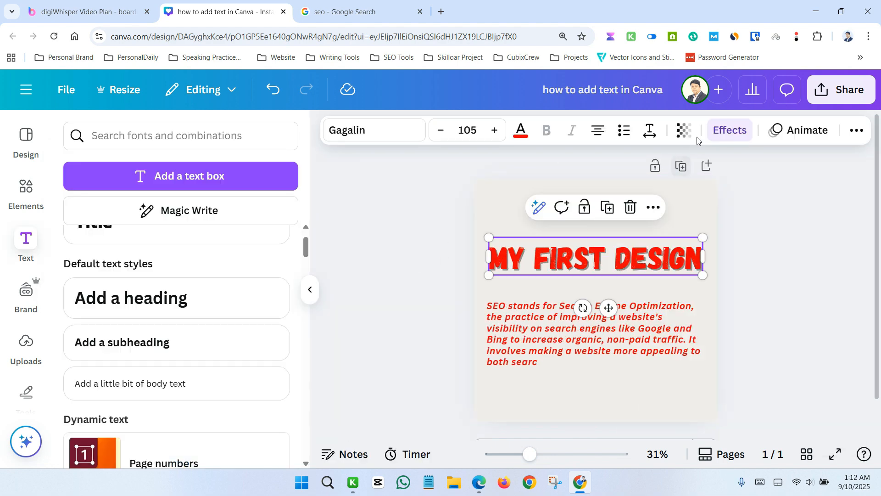
{"action": "left_click", "coordinate": [730, 130]}
{"action": "scroll", "coordinate": [158, 299], "scroll_direction": "down", "scroll_amount": 4}
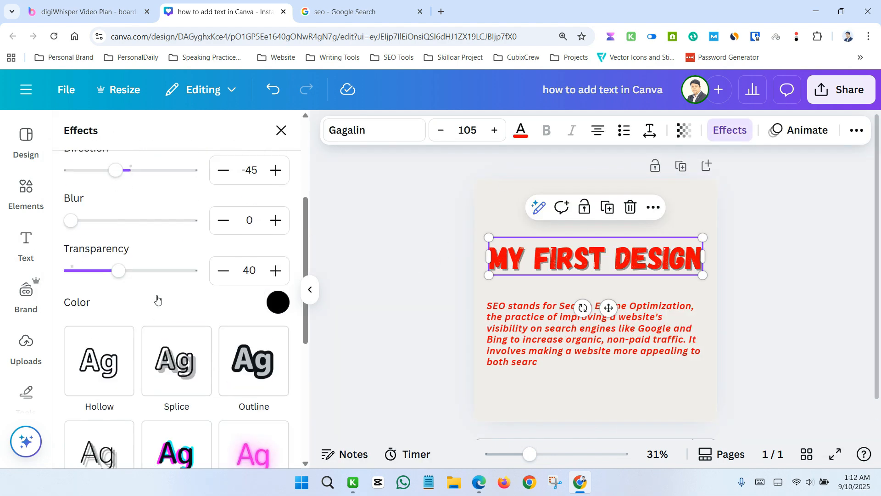
{"action": "scroll", "coordinate": [159, 301], "scroll_direction": "down", "scroll_amount": 2}
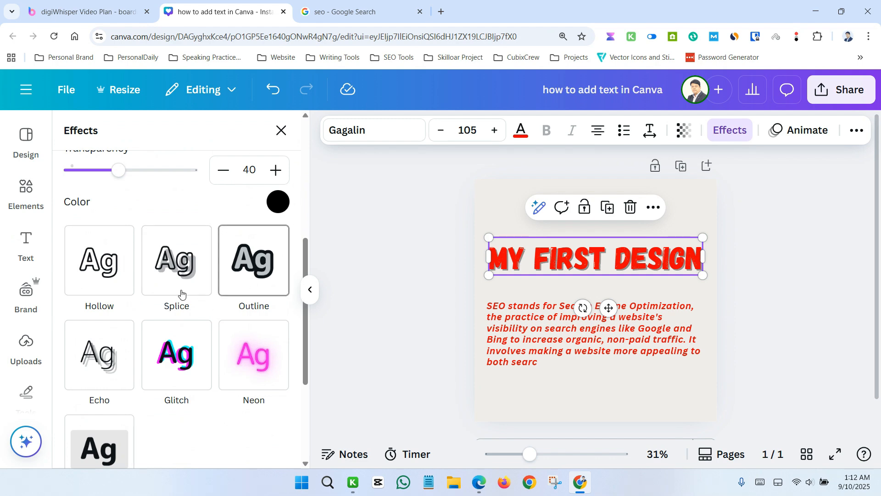
{"action": "left_click", "coordinate": [260, 272]}
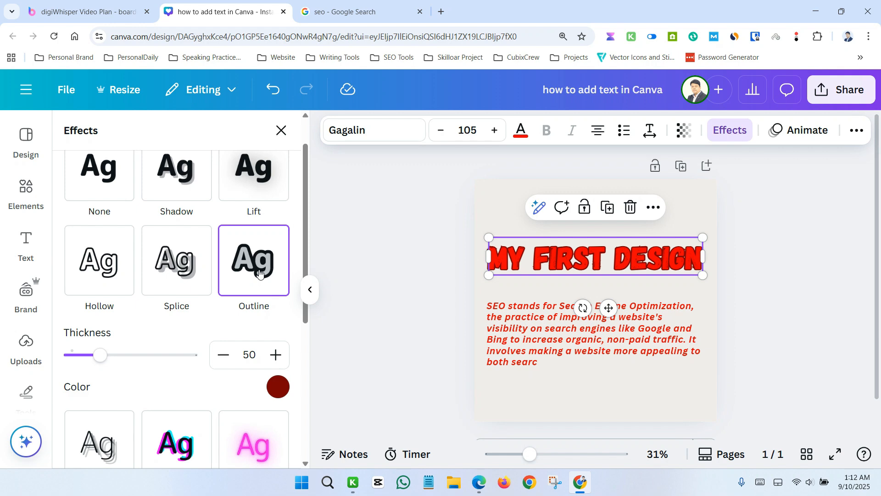
Step: Set the heading's outline color to white (#FFFFFF) and deselect the heading
{"action": "left_click", "coordinate": [275, 393]}
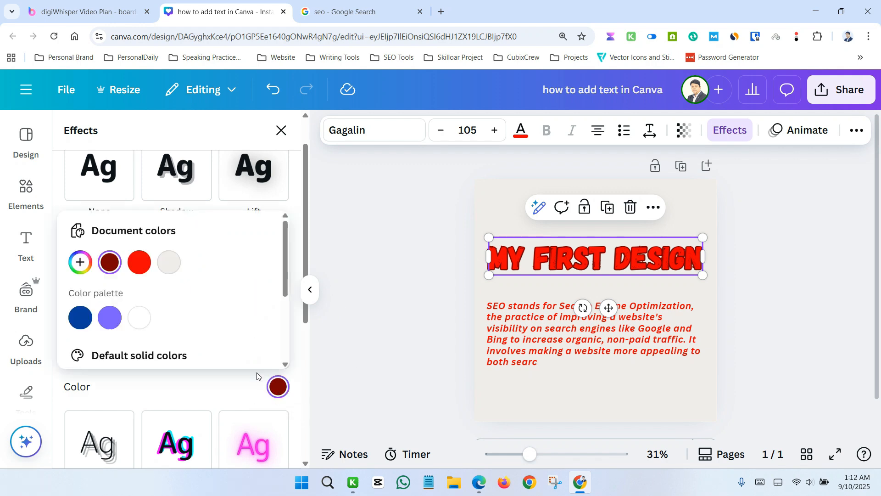
{"action": "left_click", "coordinate": [80, 262]}
{"action": "left_click_drag", "start_coordinate": [138, 322], "coordinate": [64, 283]}
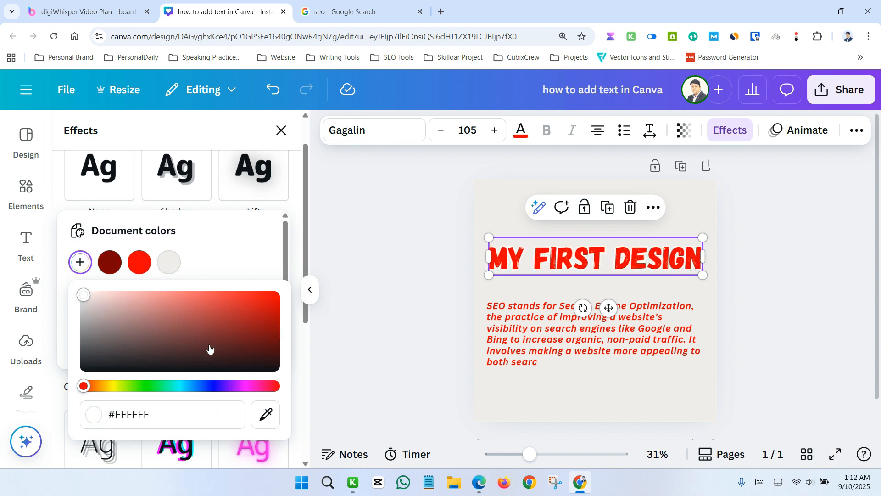
{"action": "left_click", "coordinate": [412, 252]}
{"action": "left_click", "coordinate": [410, 255]}
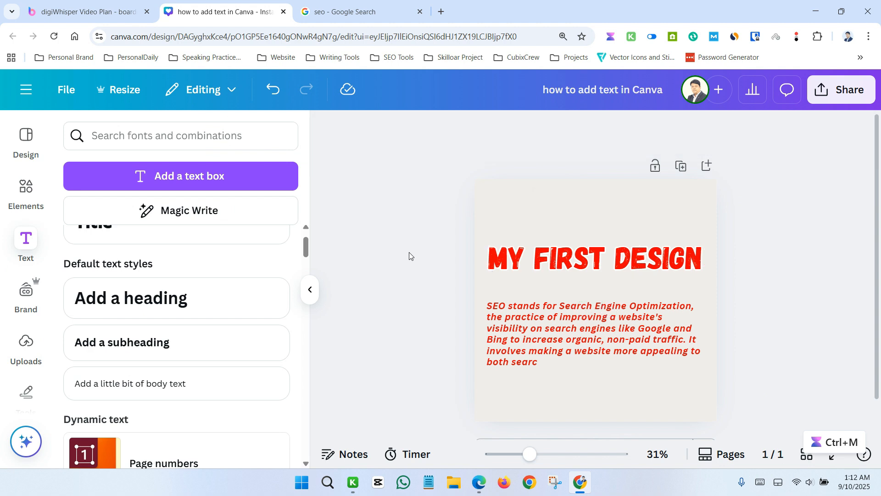
Step: Move the "MY FIRST DESIGN" heading and the SEO paragraph up to free space in the lower part of the page
{"action": "left_click_drag", "start_coordinate": [552, 268], "coordinate": [556, 235]}
{"action": "left_click", "coordinate": [420, 305]}
{"action": "left_click_drag", "start_coordinate": [556, 332], "coordinate": [557, 280]}
Step: Browse the available text styles and font combinations, and add a default heading below the SEO paragraph
{"action": "scroll", "coordinate": [191, 327], "scroll_direction": "down", "scroll_amount": 3}
{"action": "scroll", "coordinate": [188, 327], "scroll_direction": "up", "scroll_amount": 5}
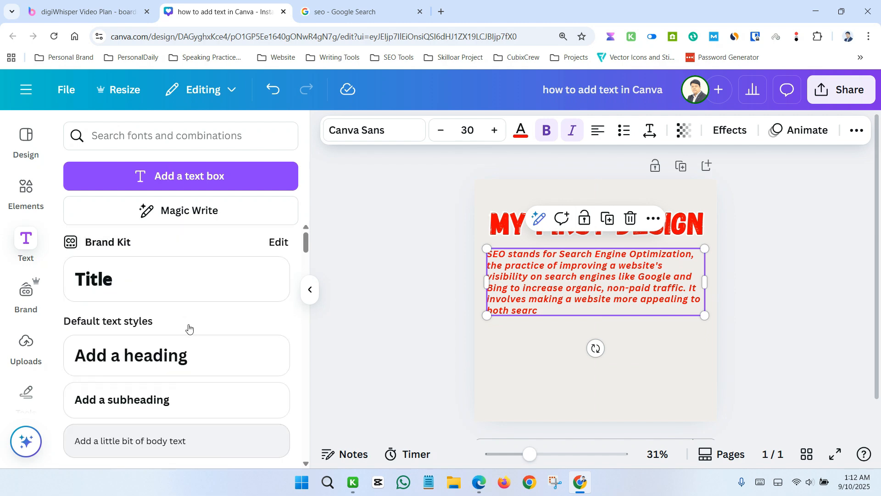
{"action": "scroll", "coordinate": [198, 336], "scroll_direction": "down", "scroll_amount": 6}
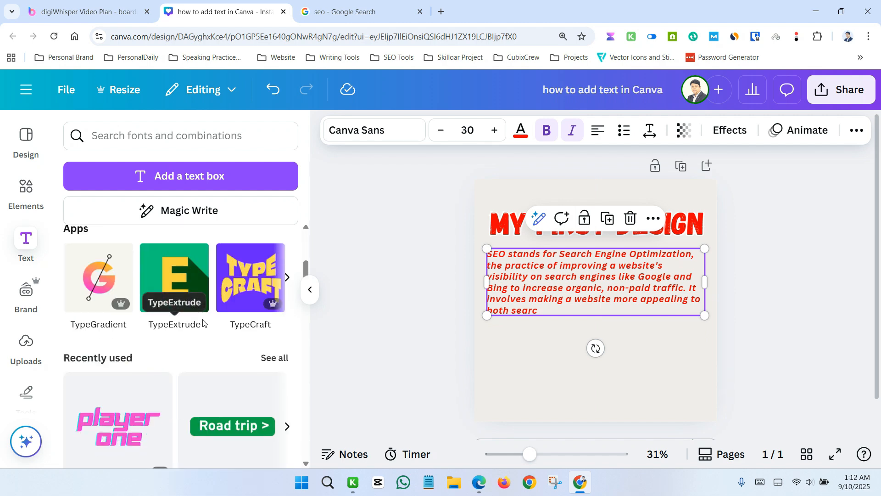
{"action": "scroll", "coordinate": [208, 331], "scroll_direction": "down", "scroll_amount": 4}
{"action": "scroll", "coordinate": [207, 331], "scroll_direction": "up", "scroll_amount": 7}
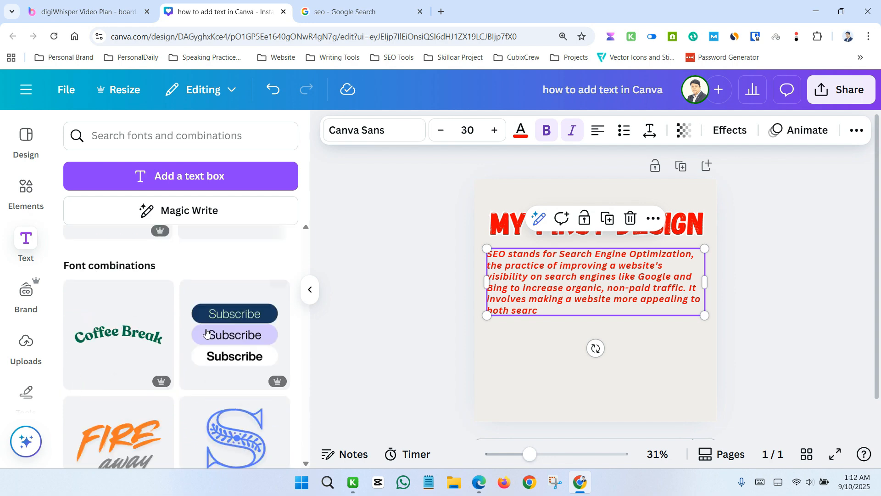
{"action": "scroll", "coordinate": [203, 329], "scroll_direction": "up", "scroll_amount": 4}
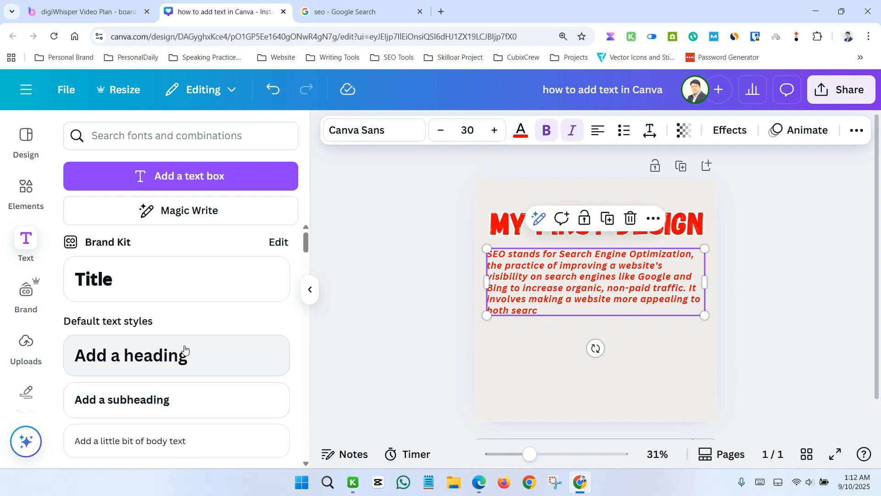
{"action": "scroll", "coordinate": [183, 354], "scroll_direction": "down", "scroll_amount": 1}
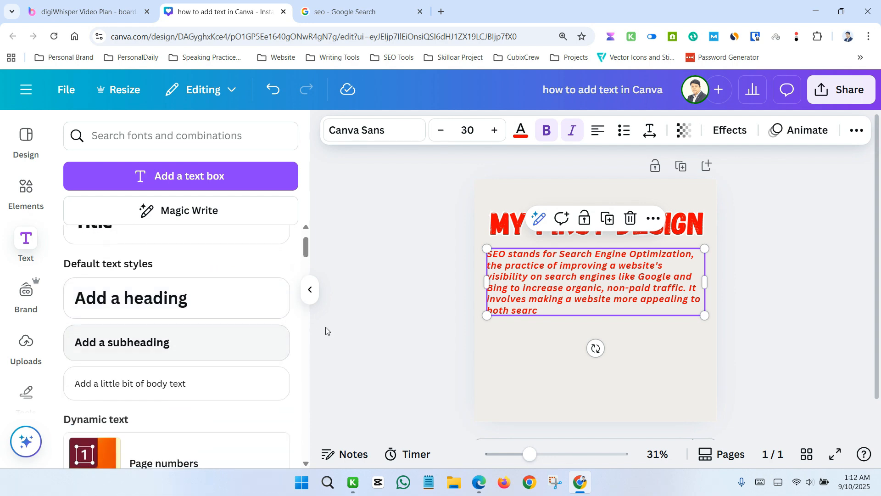
{"action": "left_click", "coordinate": [121, 312]}
{"action": "left_click", "coordinate": [740, 317]}
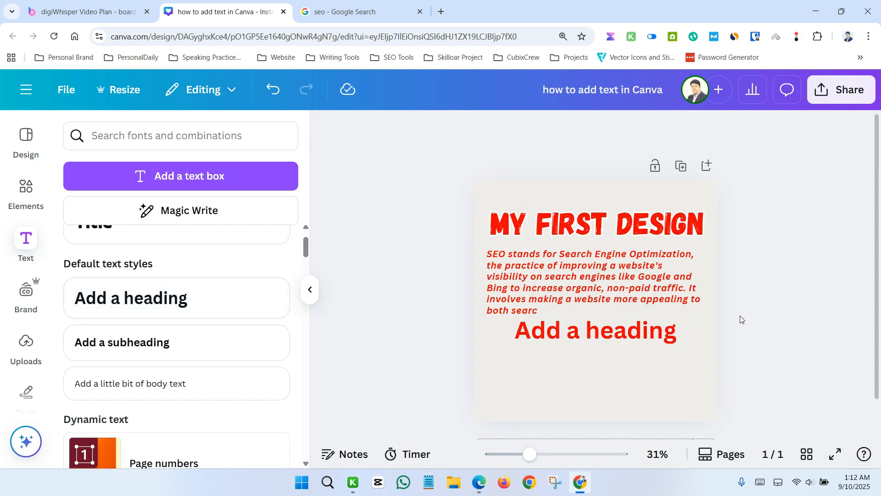
Step: Move the new heading slightly down, replace its placeholder text with "DigiWhisper", and deselect it
{"action": "left_click", "coordinate": [644, 344]}
{"action": "double_click", "coordinate": [630, 347]}
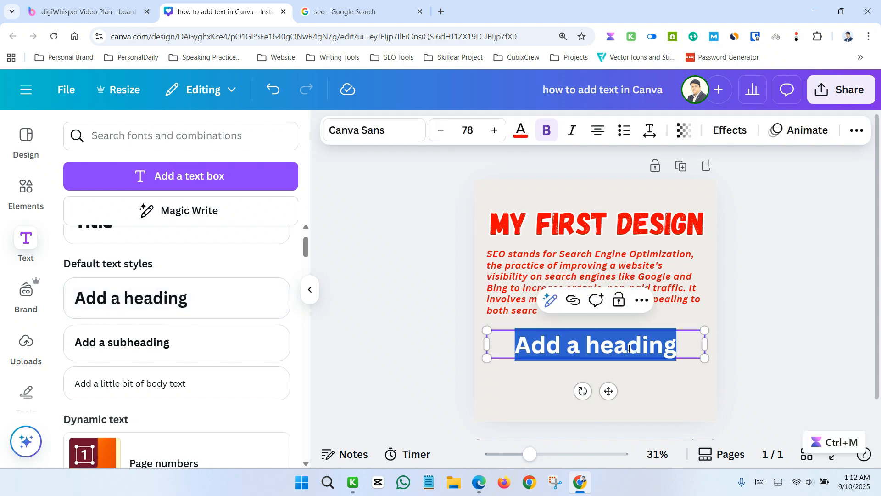
{"action": "type", "text": "D"}
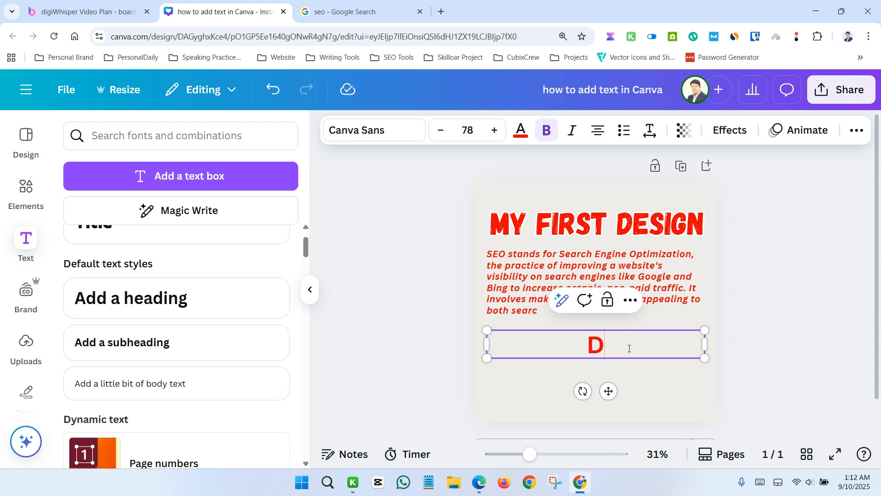
{"action": "type", "text": "igiW"}
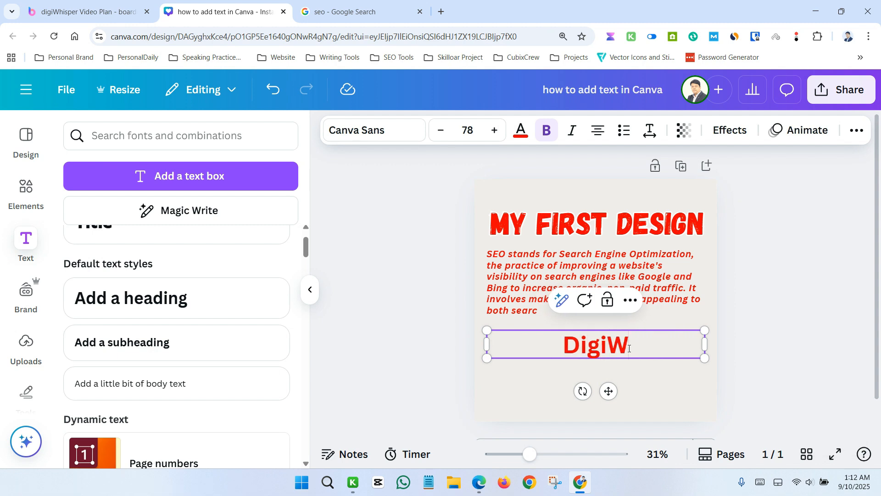
{"action": "type", "text": "hisper"}
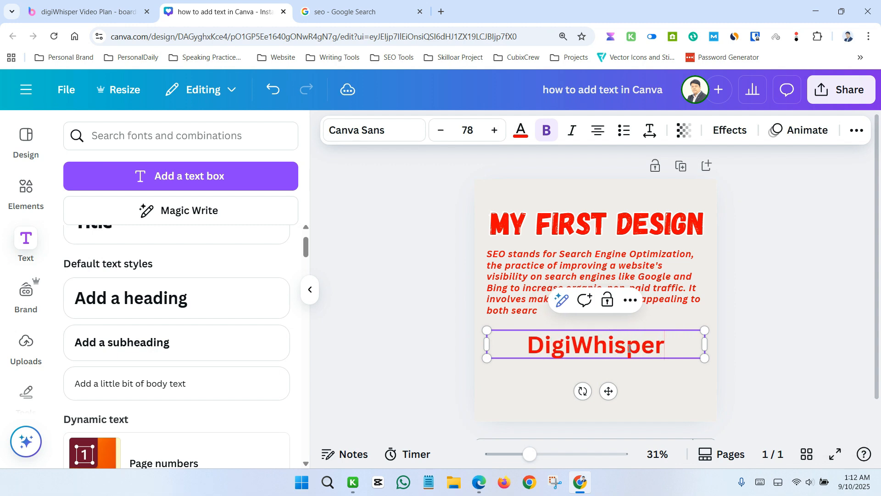
{"action": "left_click", "coordinate": [740, 362]}
Step: Narrow the DigiWhisper text box from its right edge and change its font to Poppins
{"action": "left_click", "coordinate": [634, 347]}
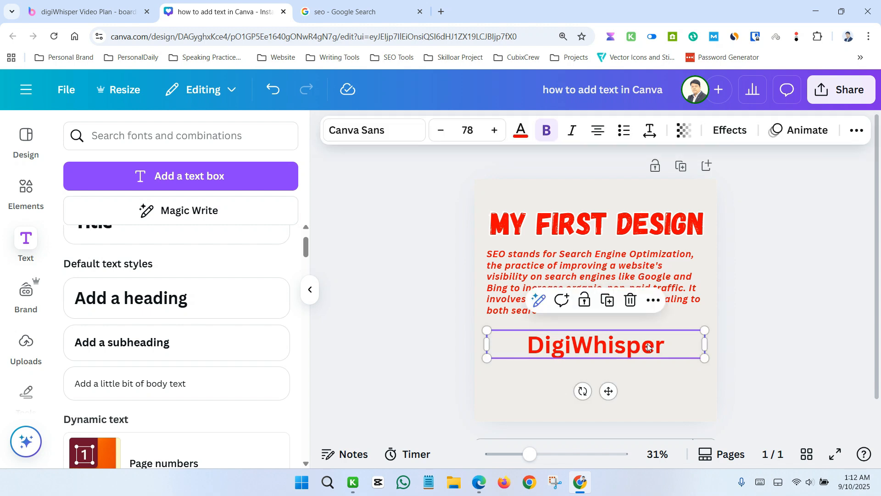
{"action": "left_click_drag", "start_coordinate": [704, 350], "coordinate": [659, 348]}
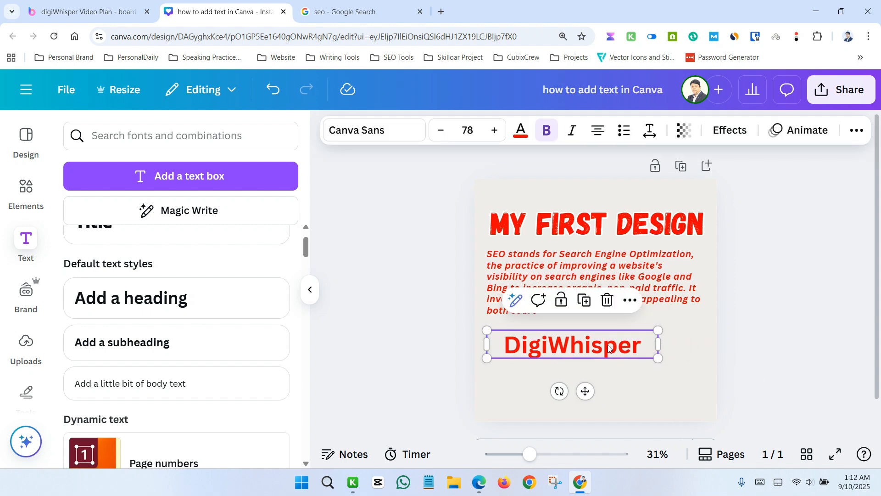
{"action": "double_click", "coordinate": [606, 345]}
{"action": "left_click", "coordinate": [381, 144]}
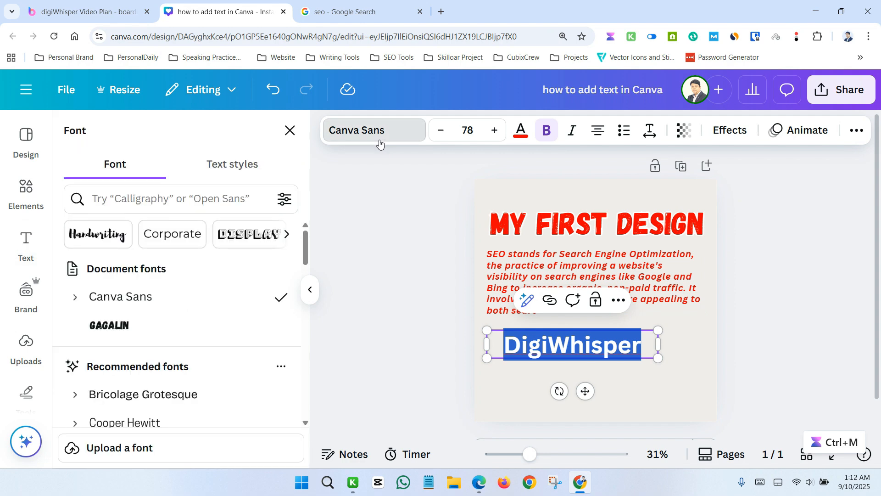
{"action": "scroll", "coordinate": [151, 367], "scroll_direction": "down", "scroll_amount": 5}
{"action": "scroll", "coordinate": [149, 375], "scroll_direction": "down", "scroll_amount": 10}
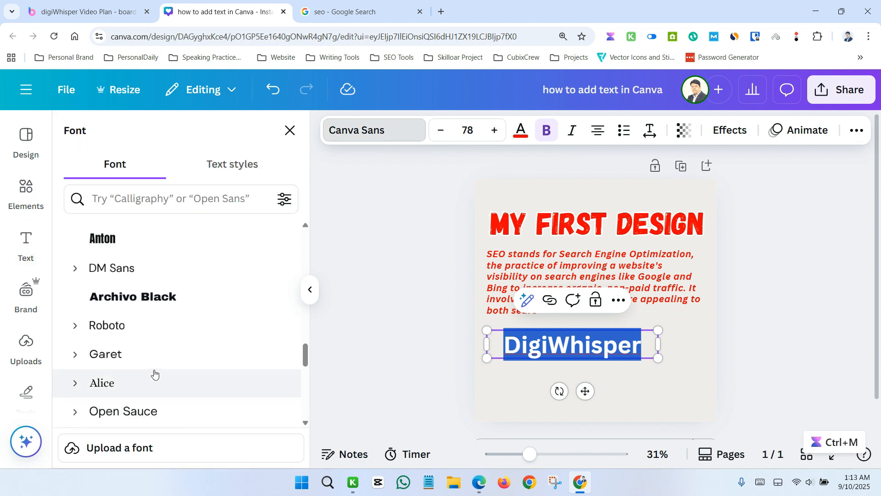
{"action": "scroll", "coordinate": [150, 375], "scroll_direction": "up", "scroll_amount": 3}
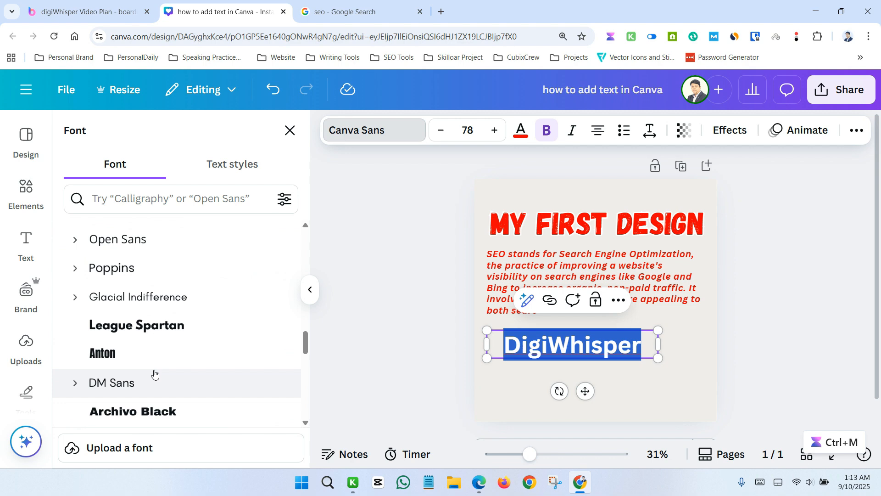
{"action": "scroll", "coordinate": [148, 329], "scroll_direction": "up", "scroll_amount": 2}
{"action": "left_click", "coordinate": [148, 326]}
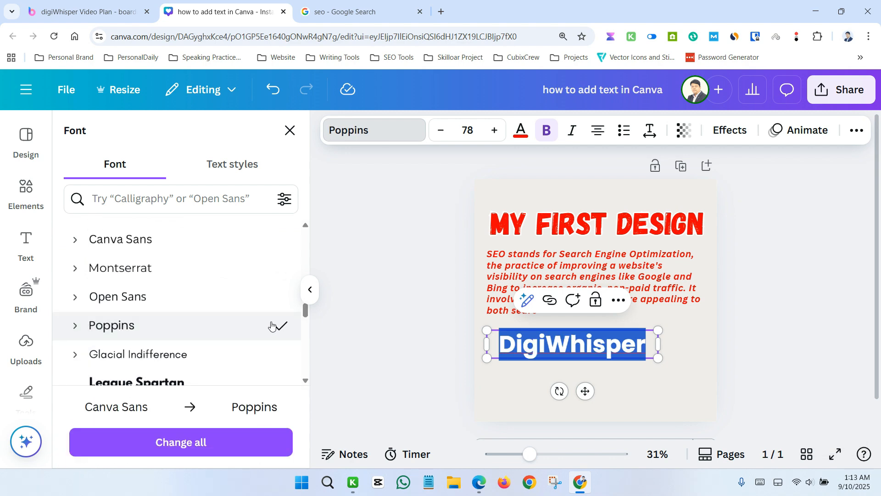
{"action": "left_click", "coordinate": [811, 329]}
{"action": "left_click", "coordinate": [865, 373]}
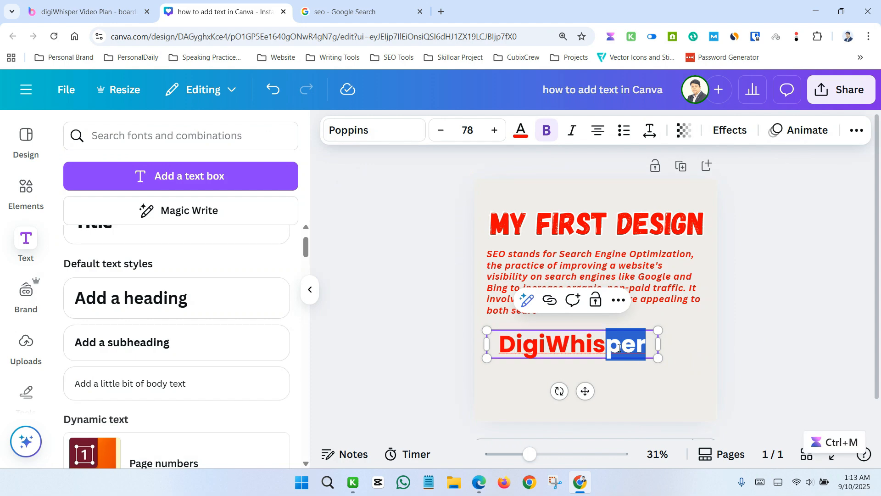
Step: Center the DigiWhisper heading horizontally on the page, set its text color to black (#000000), and deselect it
{"action": "left_click_drag", "start_coordinate": [627, 349], "coordinate": [645, 348]}
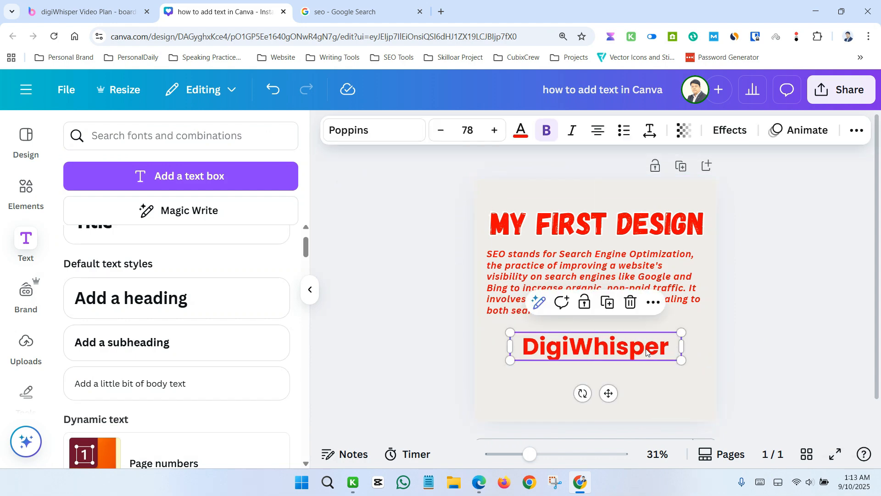
{"action": "double_click", "coordinate": [645, 349]}
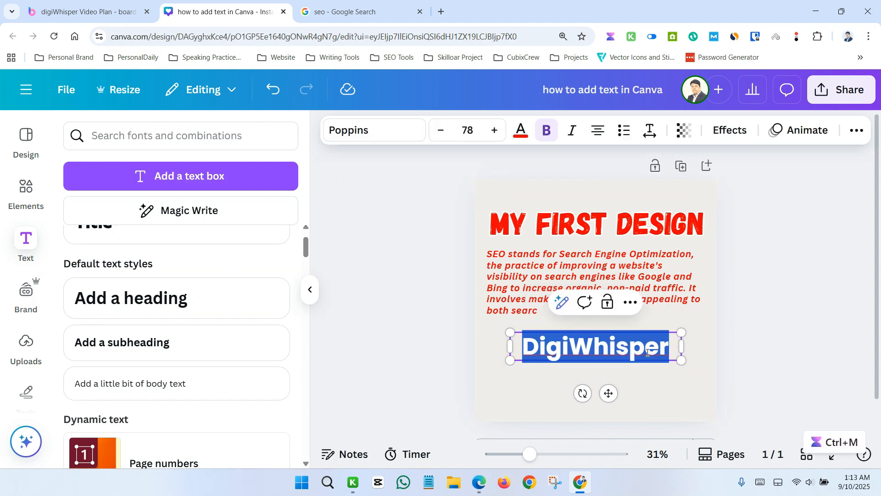
{"action": "left_click", "coordinate": [521, 130]}
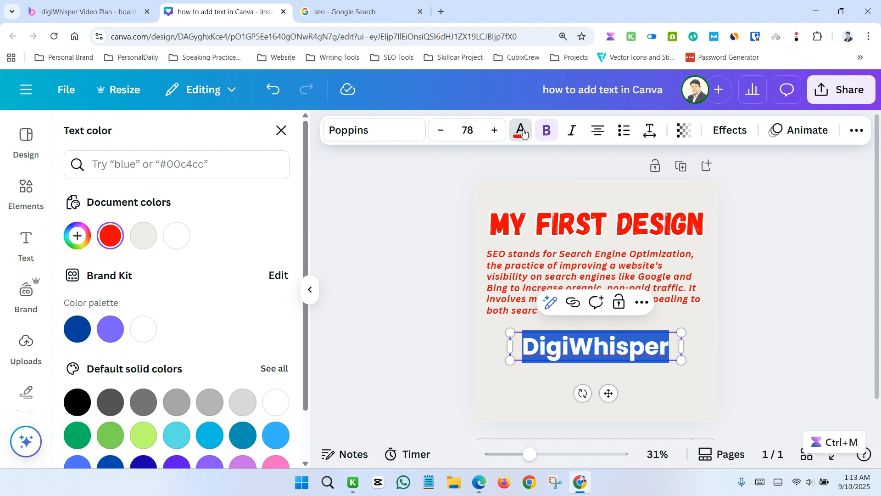
{"action": "left_click", "coordinate": [74, 236]}
{"action": "left_click", "coordinate": [157, 268]}
{"action": "left_click_drag", "start_coordinate": [157, 267], "coordinate": [75, 268]}
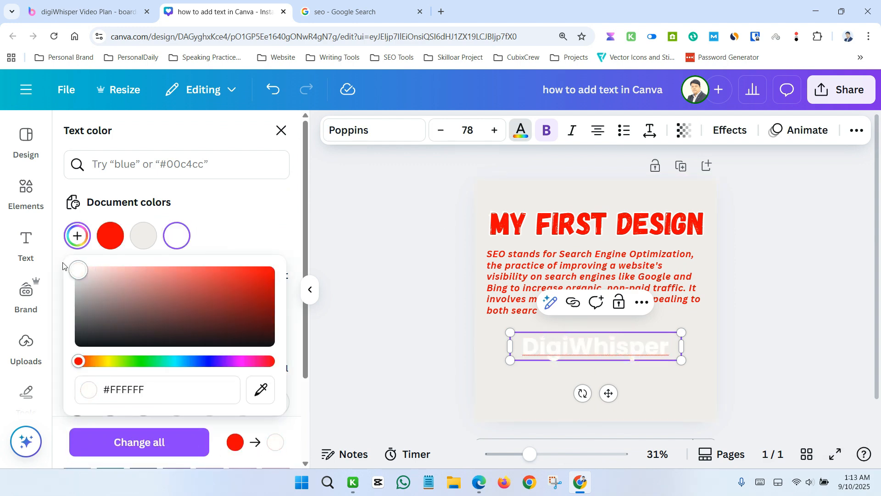
{"action": "left_click_drag", "start_coordinate": [93, 311], "coordinate": [71, 361]}
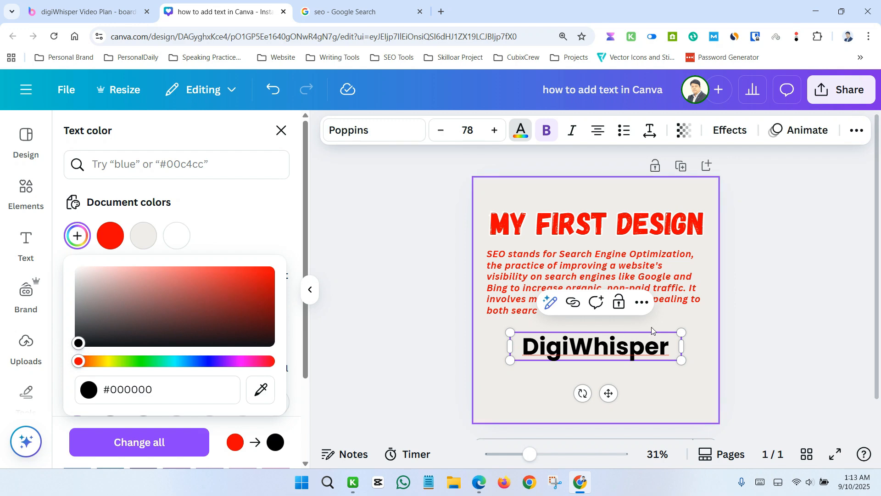
{"action": "left_click", "coordinate": [765, 323]}
Step: Nudge the DigiWhisper heading slightly down, below the SEO paragraph, and deselect it
{"action": "mouse_move", "coordinate": [615, 354]}
{"action": "left_mouse_down"}
{"action": "mouse_move", "coordinate": [623, 354]}
{"action": "mouse_move", "coordinate": [613, 355]}
{"action": "left_mouse_up"}
{"action": "scroll", "coordinate": [256, 350], "scroll_direction": "down", "scroll_amount": 3}
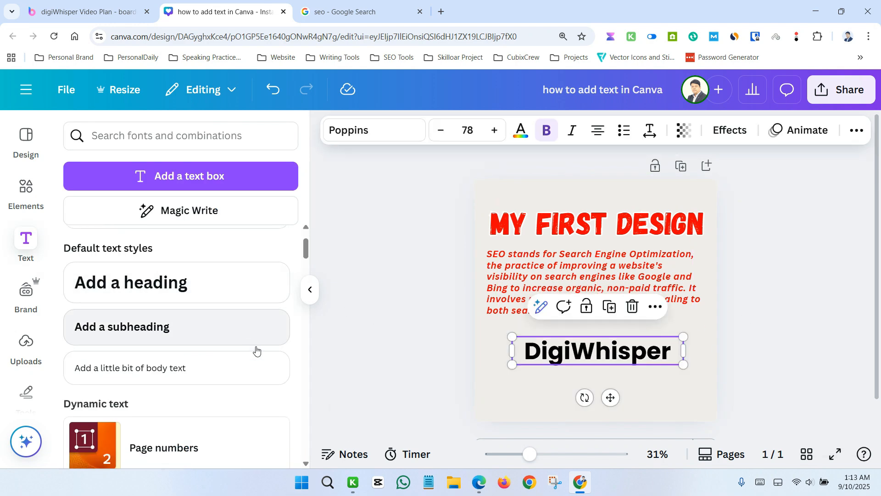
{"action": "left_click", "coordinate": [436, 309]}
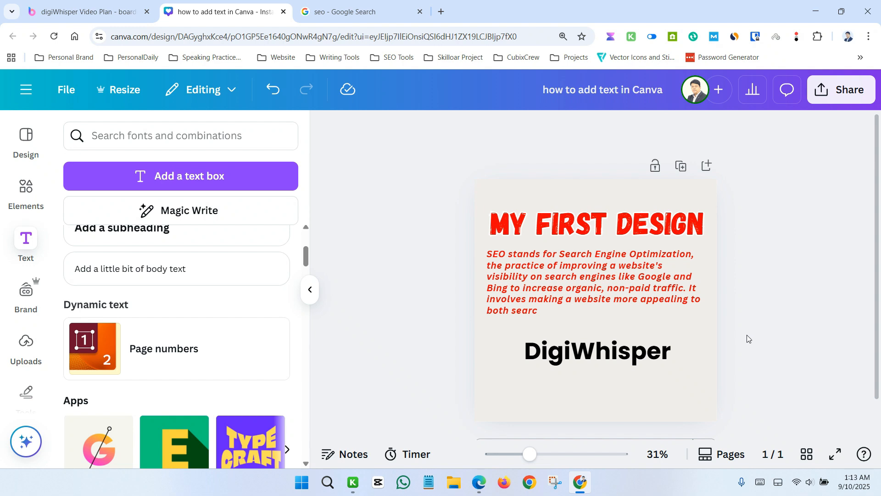
Step: Examine the Brand Kit's logos, colors, fonts and remaining brand asset sections
{"action": "left_click", "coordinate": [27, 294]}
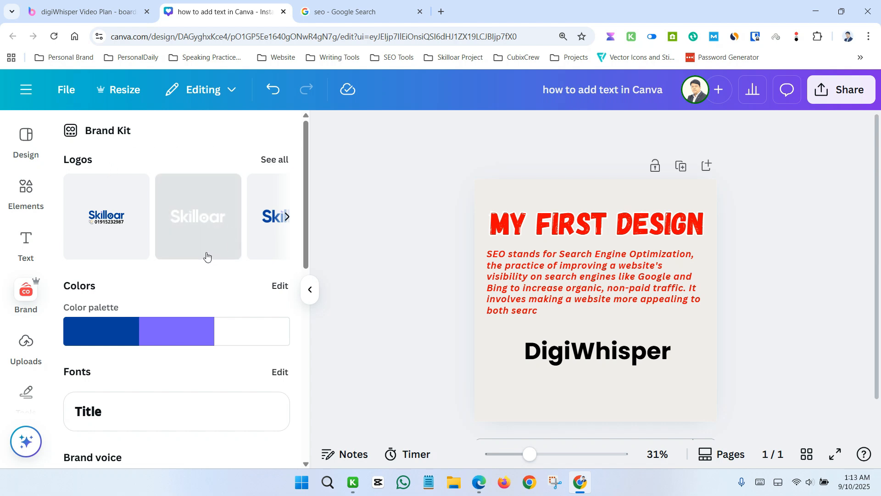
{"action": "scroll", "coordinate": [136, 267], "scroll_direction": "down", "scroll_amount": 2}
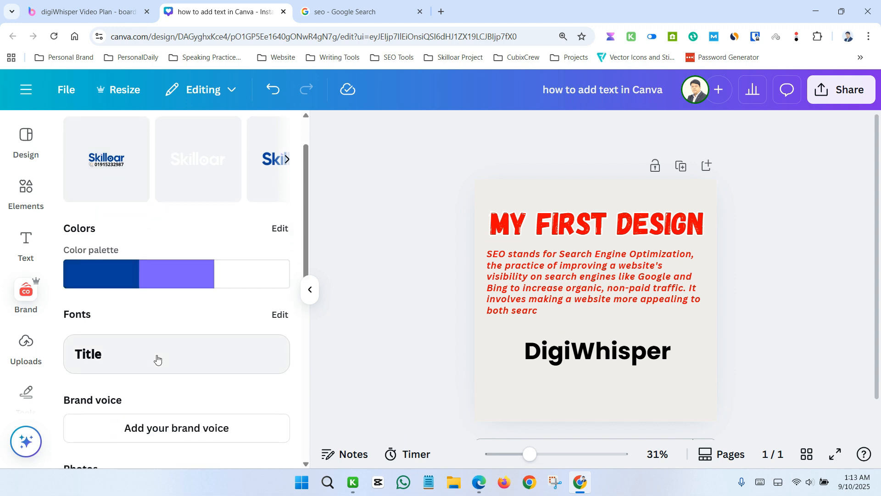
{"action": "scroll", "coordinate": [138, 331], "scroll_direction": "down", "scroll_amount": 2}
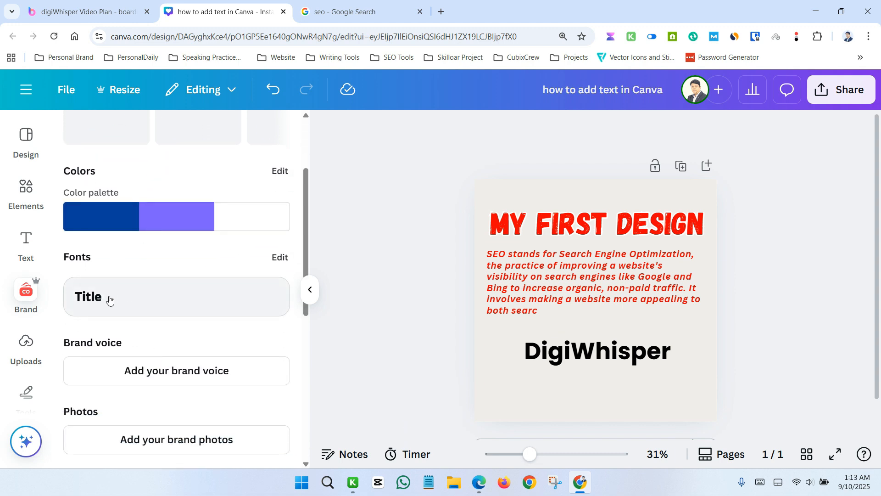
{"action": "scroll", "coordinate": [108, 298], "scroll_direction": "down", "scroll_amount": 2}
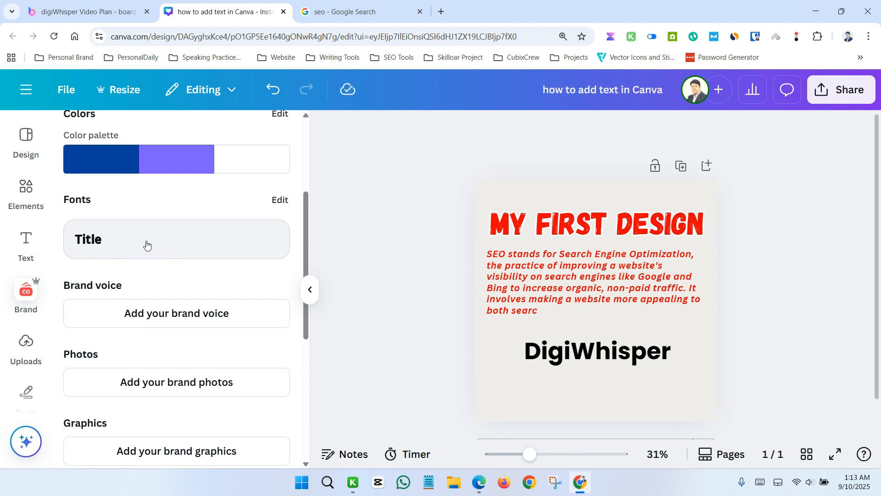
{"action": "scroll", "coordinate": [154, 248], "scroll_direction": "down", "scroll_amount": 6}
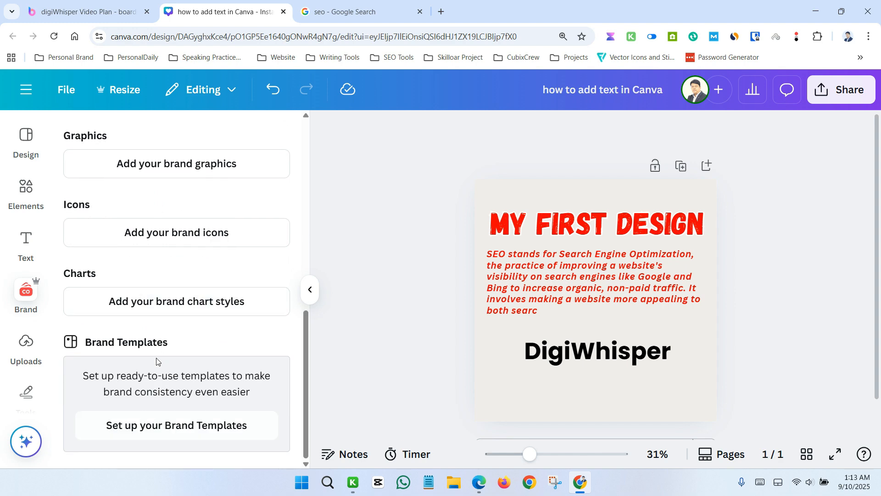
{"action": "scroll", "coordinate": [158, 357], "scroll_direction": "up", "scroll_amount": 10}
{"action": "scroll", "coordinate": [159, 353], "scroll_direction": "down", "scroll_amount": 3}
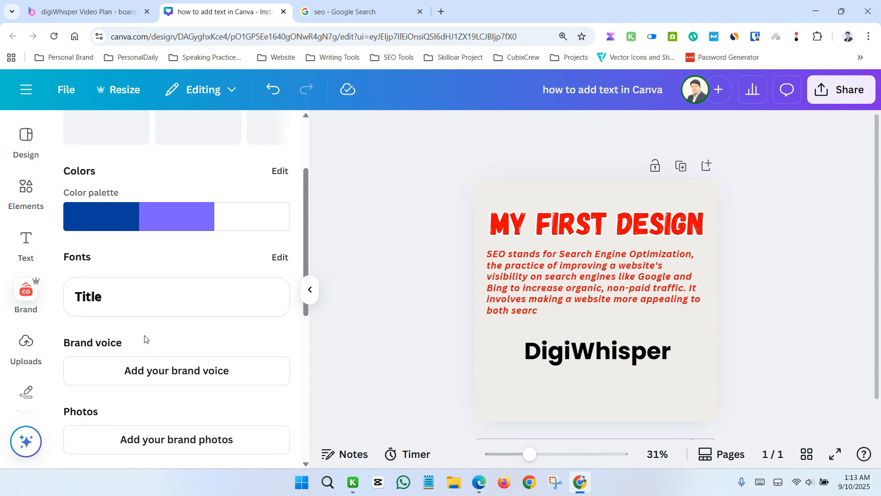
Step: View the font settings of the Brand Kit's Title style, then return to the Brand Kit overview without changing anything
{"action": "left_click", "coordinate": [280, 255]}
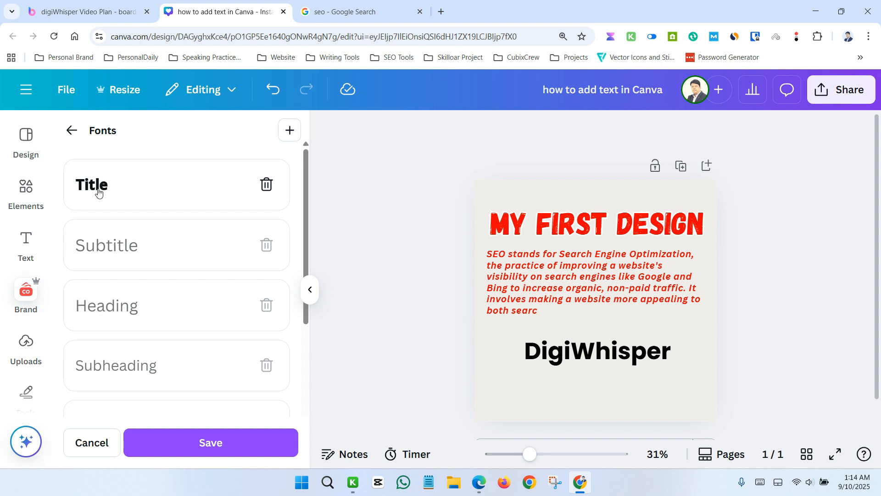
{"action": "left_click", "coordinate": [141, 189]}
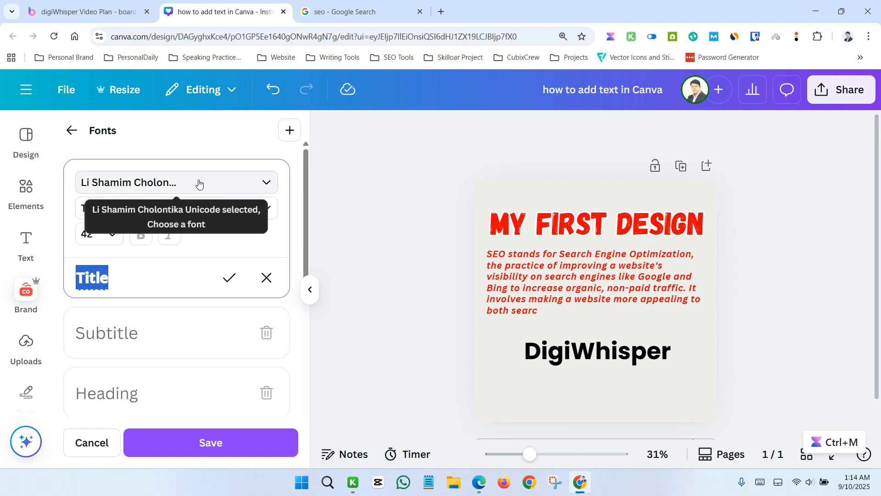
{"action": "left_click", "coordinate": [73, 132]}
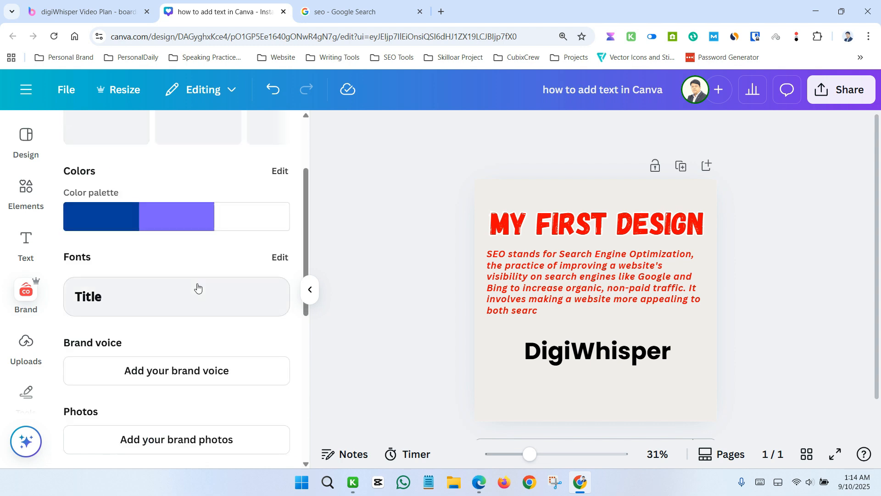
{"action": "scroll", "coordinate": [199, 288], "scroll_direction": "down", "scroll_amount": 3}
{"action": "scroll", "coordinate": [198, 288], "scroll_direction": "down", "scroll_amount": 5}
{"action": "scroll", "coordinate": [201, 287], "scroll_direction": "up", "scroll_amount": 10}
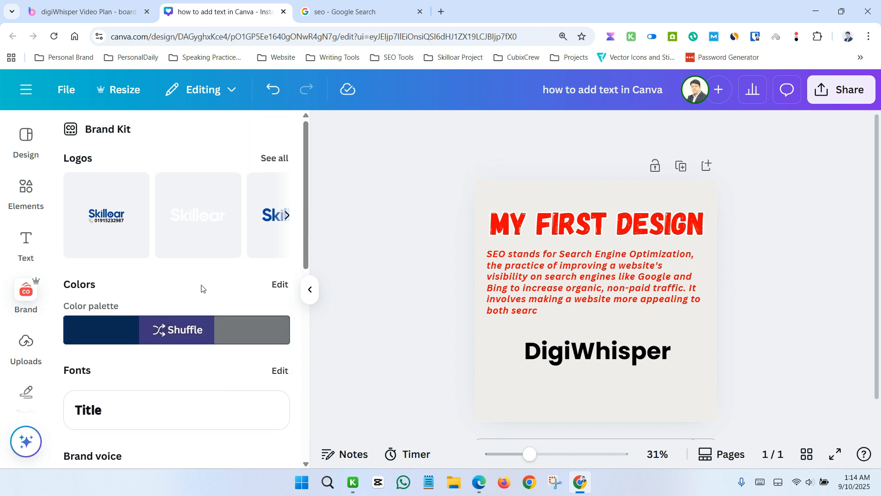